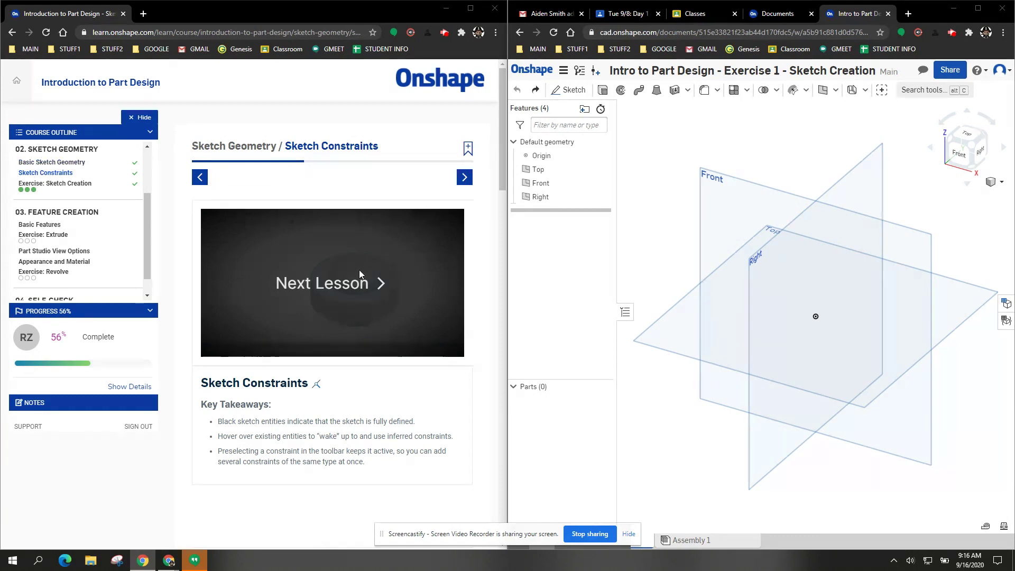
Step: Open the Sketch Creation exercise in the course and examine its dimensioned drawing at full window size
left_click(469, 179)
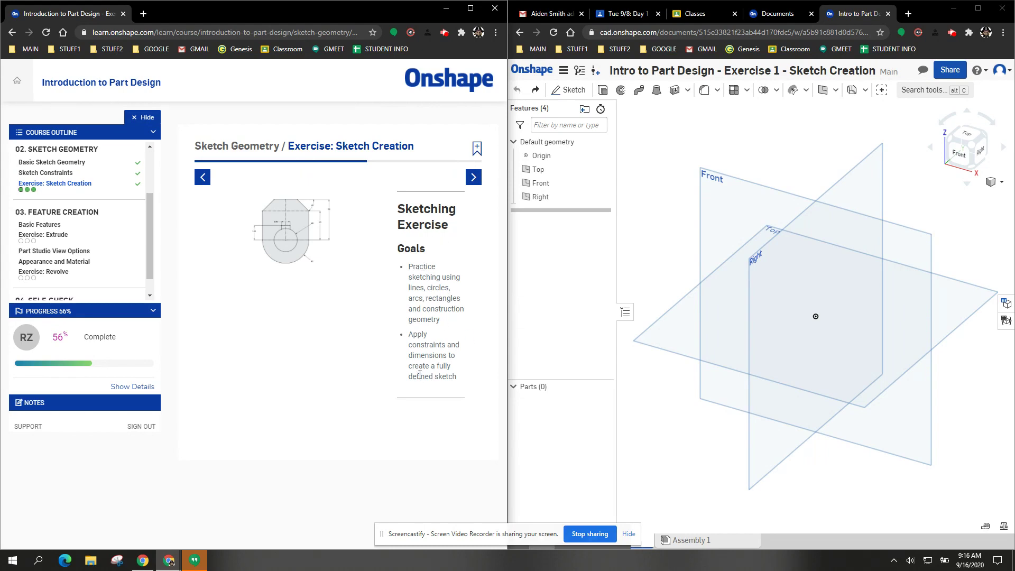
left_click(470, 9)
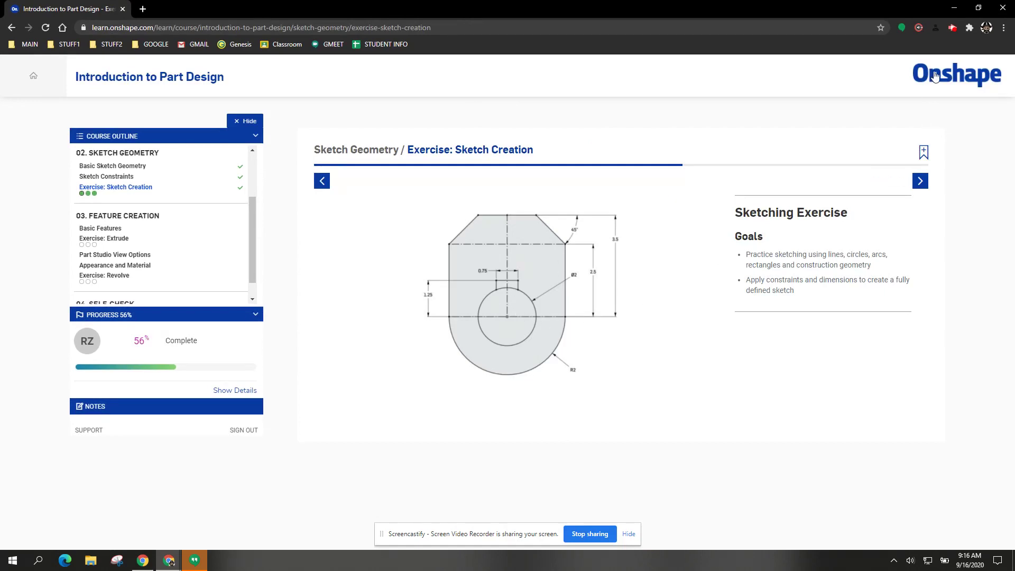
left_click(978, 9)
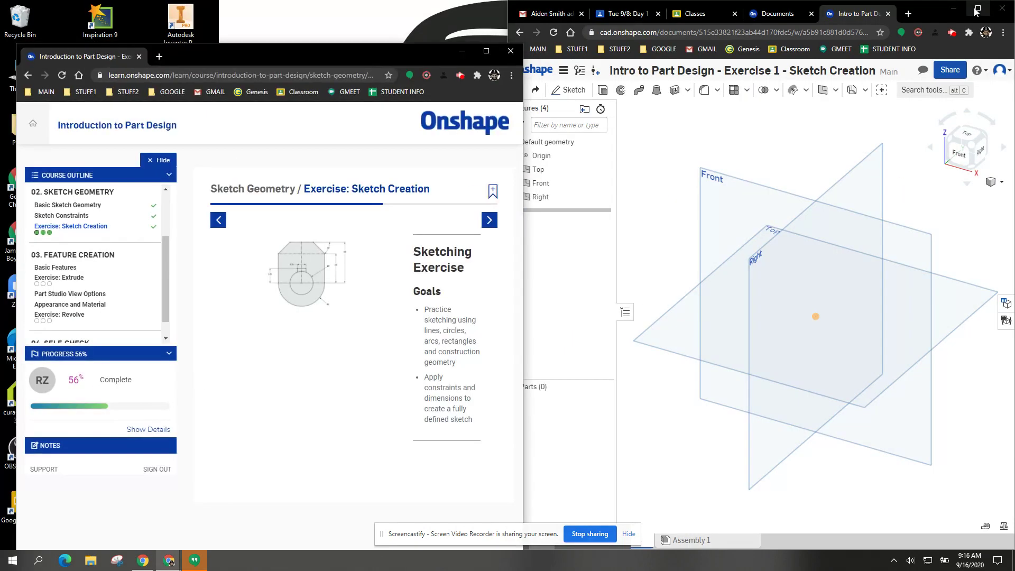
left_click_drag(416, 53, 401, 12)
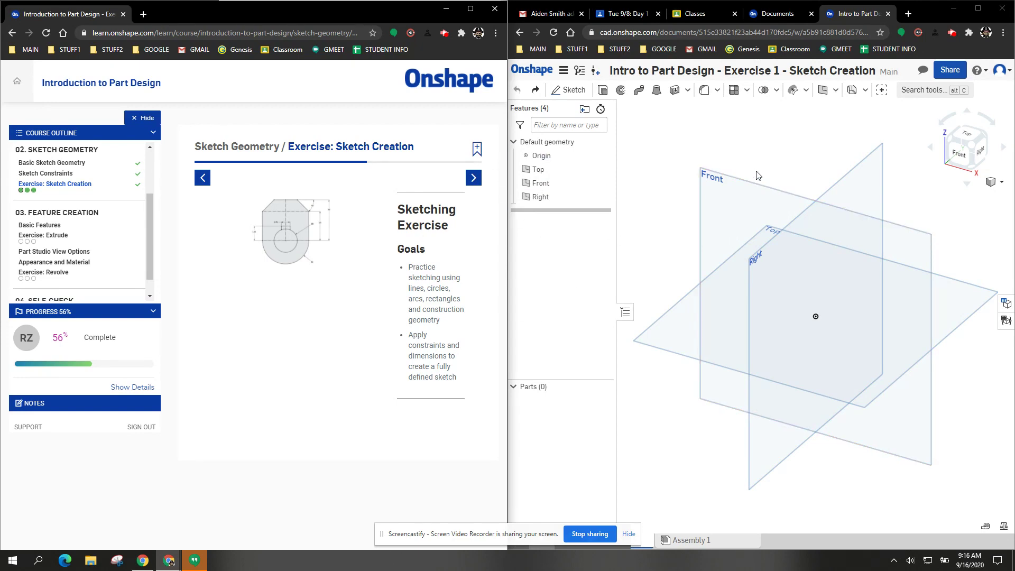
Step: Advance to the first slide of the Sketch Creation exercise and read the Step 1 instructions
left_click(469, 182)
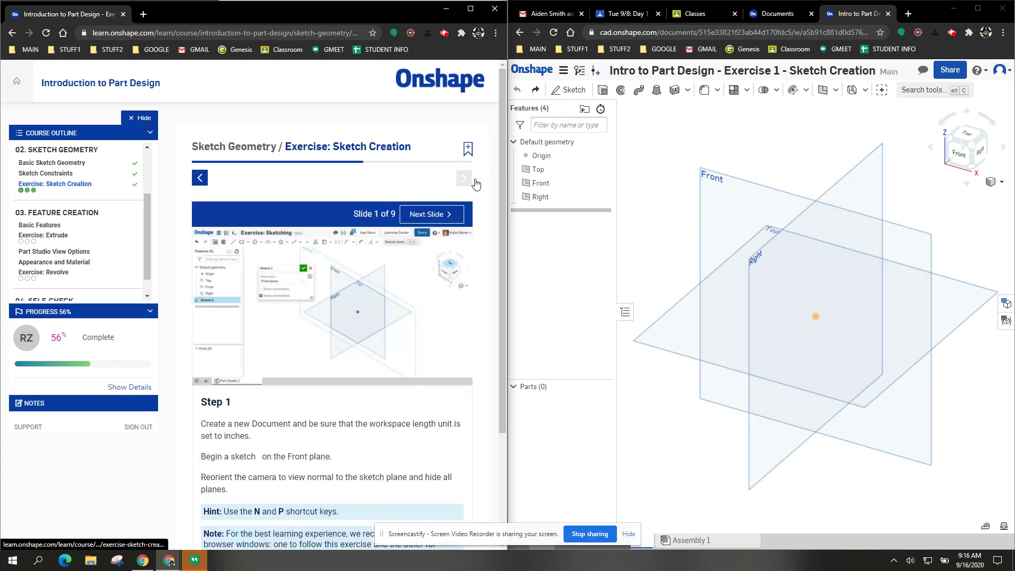
scroll(386, 238, "down", 3)
scroll(387, 239, "up", 3)
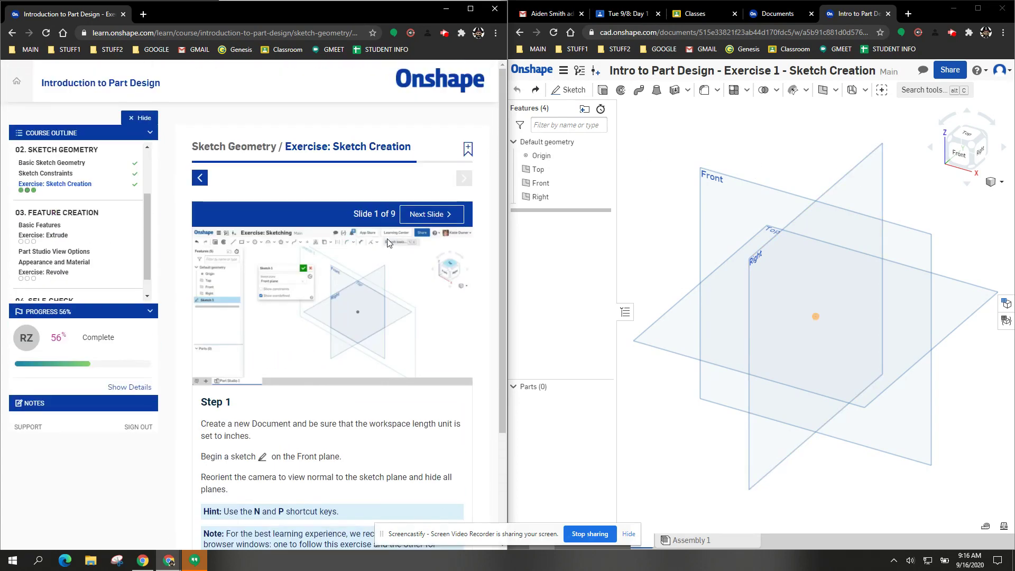
left_click_drag(500, 239, 501, 283)
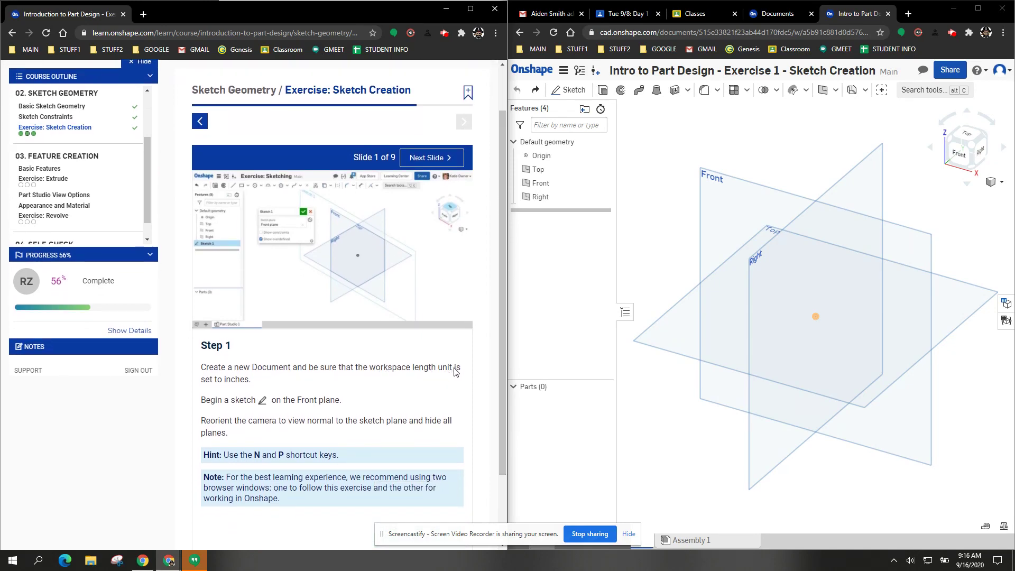
Step: Return to the Onshape documents page and start creating a new document
left_click(541, 183)
left_click(564, 72)
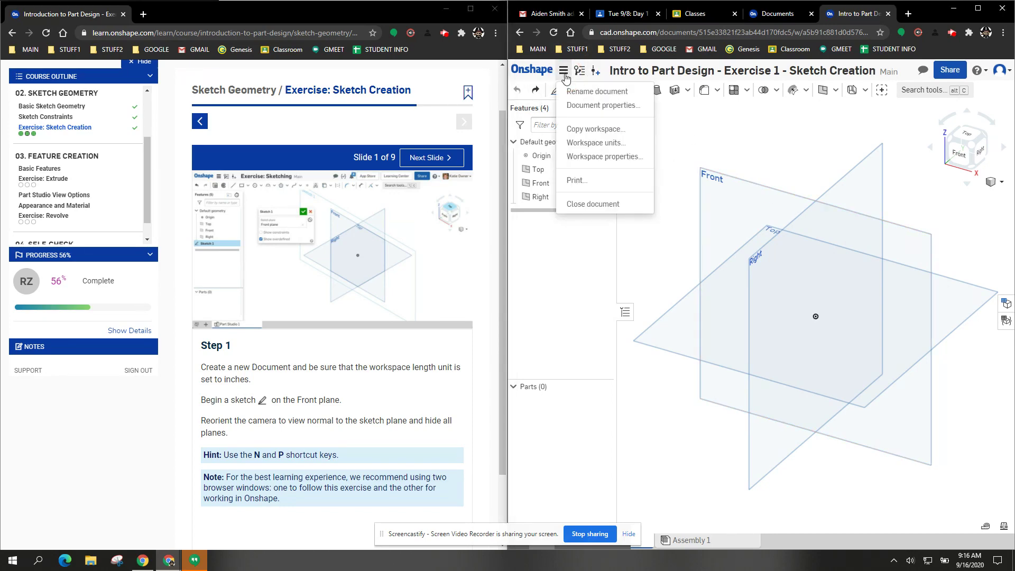
left_click(531, 69)
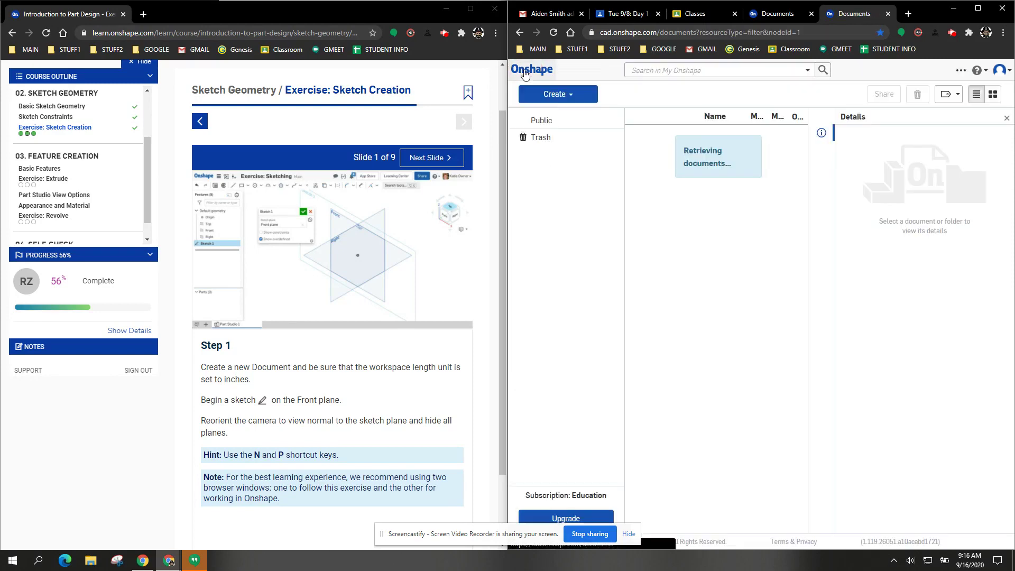
left_click(571, 95)
left_click(559, 114)
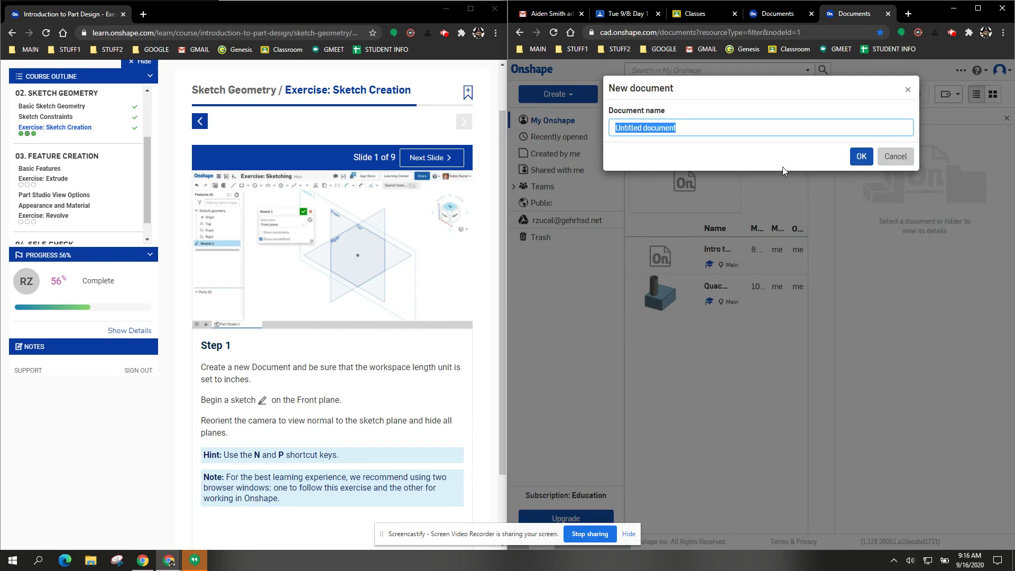
type("sdcasdfasdf")
left_click(864, 157)
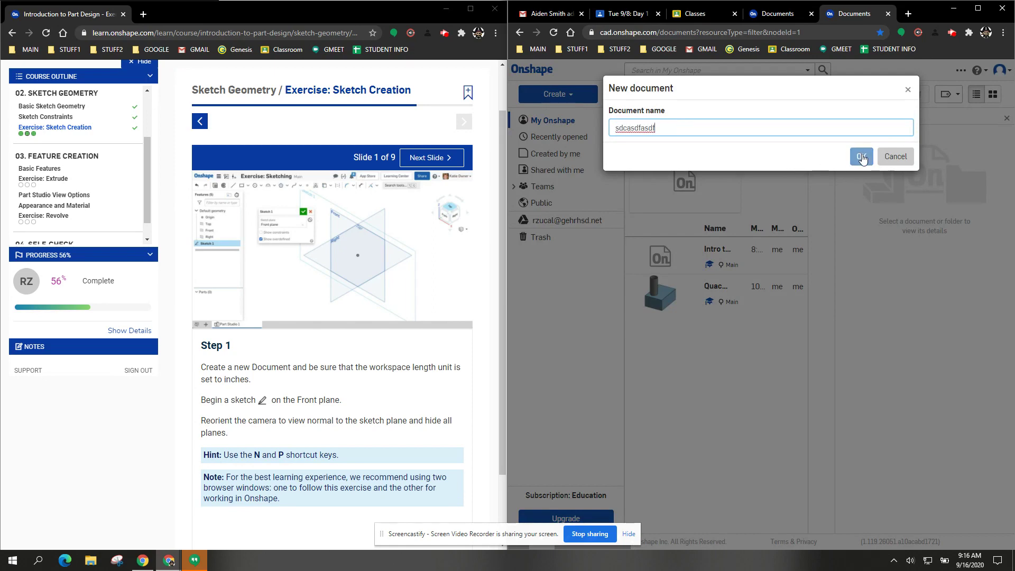
key("BackSpace")
key("BackSpace")
key("BackSpace")
key("BackSpace")
key("BackSpace")
key("BackSpace")
key("BackSpace")
key("BackSpace")
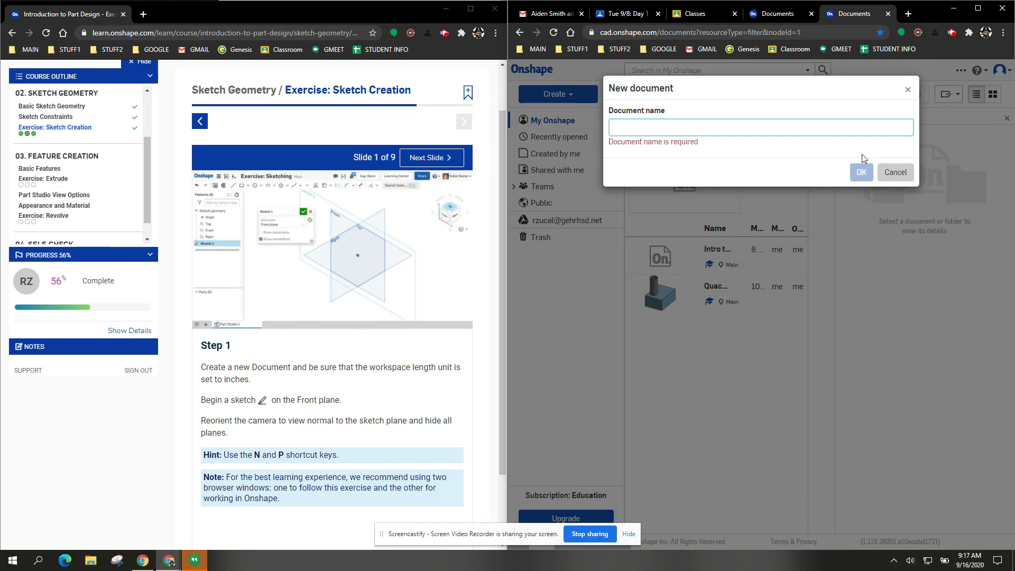
Step: Name the new document "Exercise: Sketch Creation" and create it
type("Exercise")
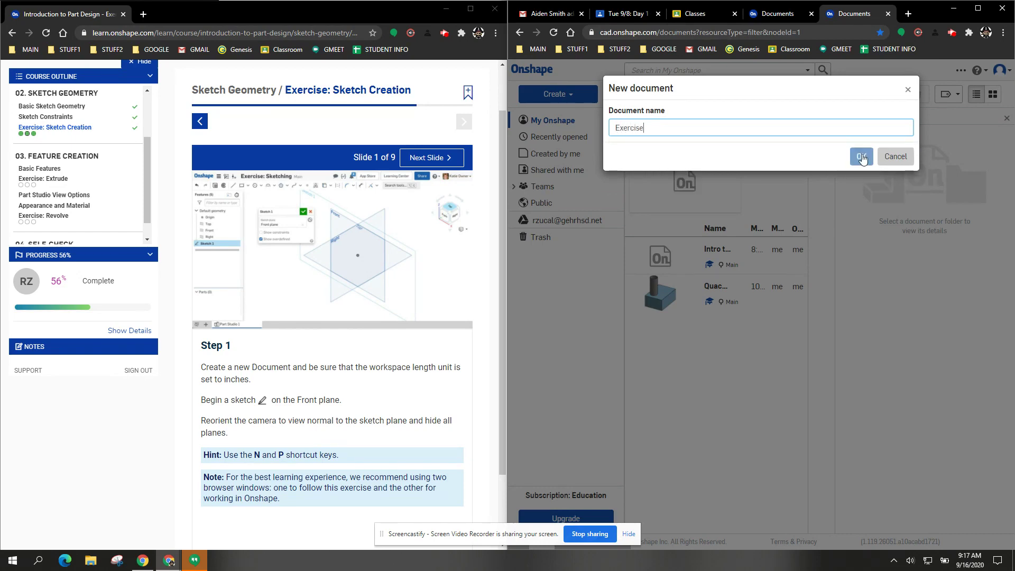
type(": Sketch Creation")
left_click(862, 157)
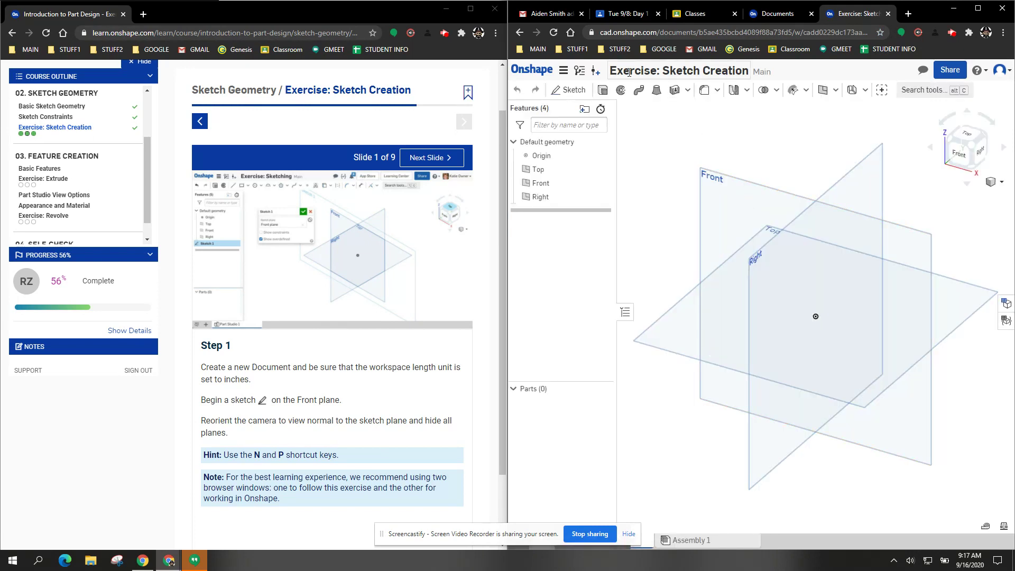
left_click(565, 74)
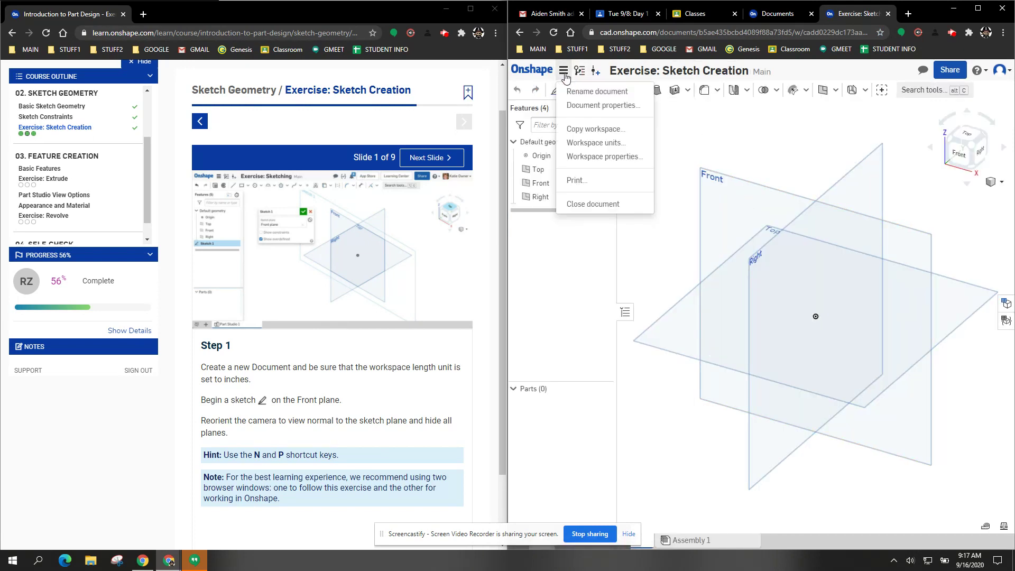
left_click(593, 109)
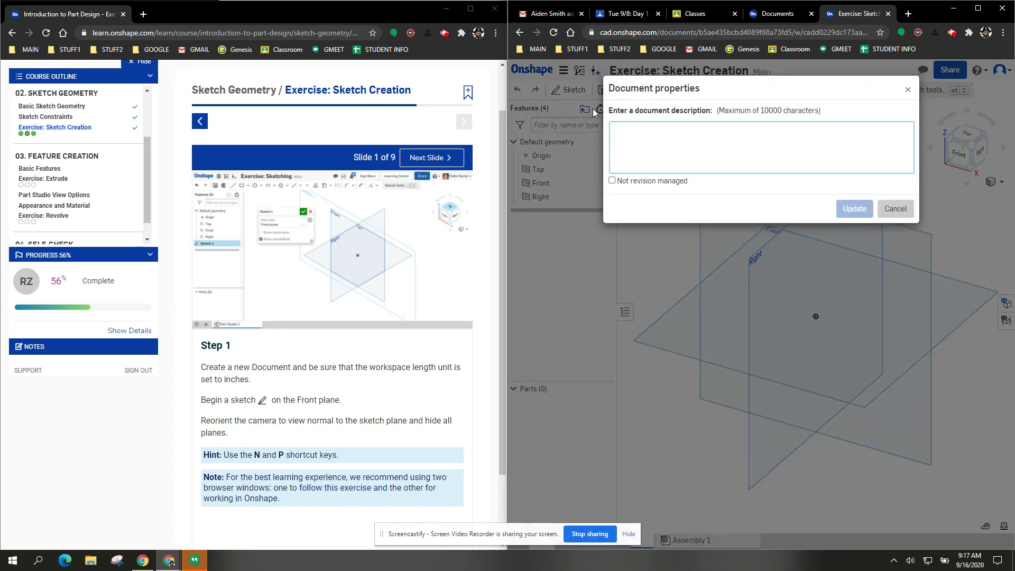
left_click(900, 211)
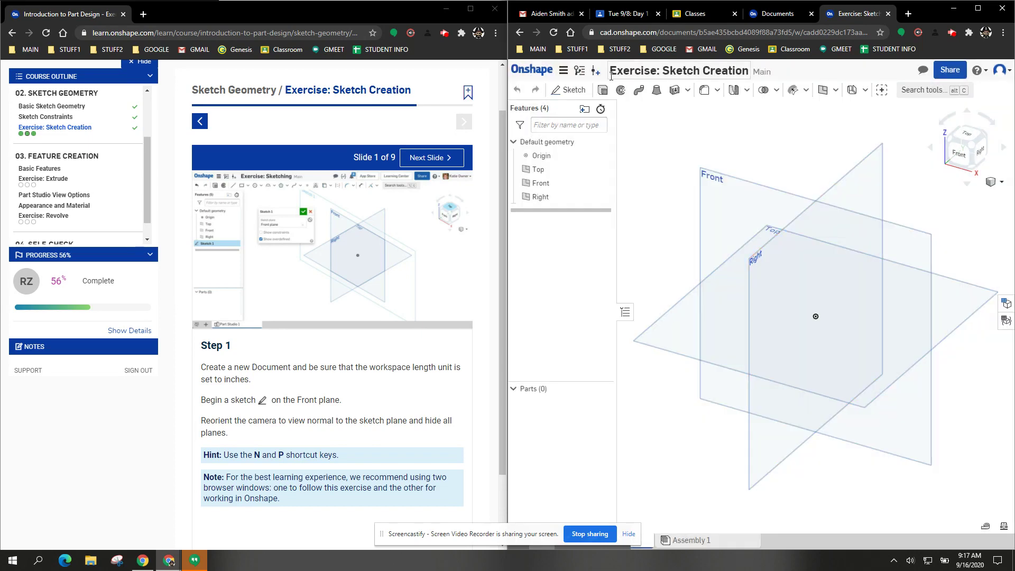
Step: Check the workspace units for the default length unit and accept them
left_click(564, 70)
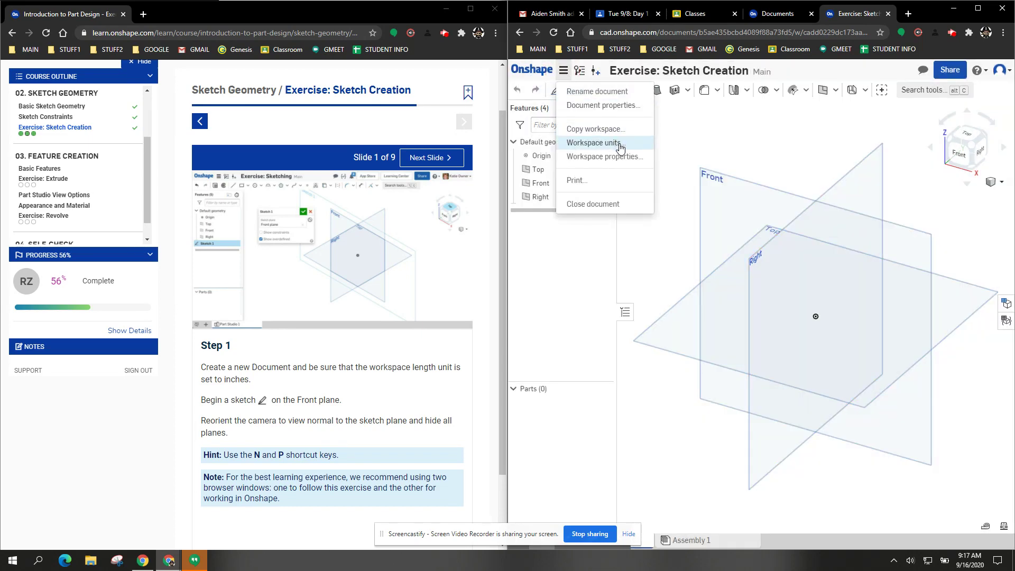
left_click(602, 143)
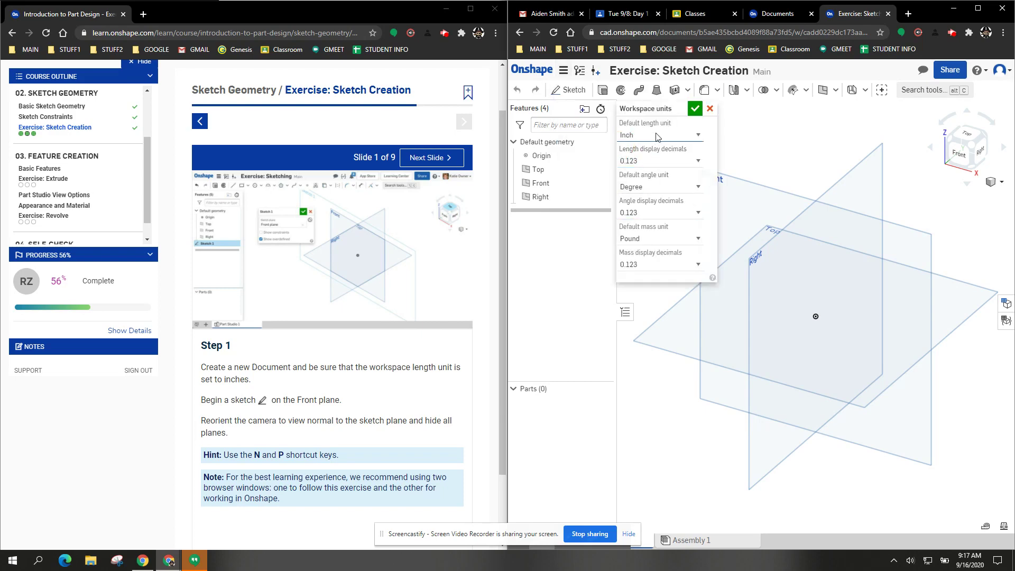
left_click(695, 108)
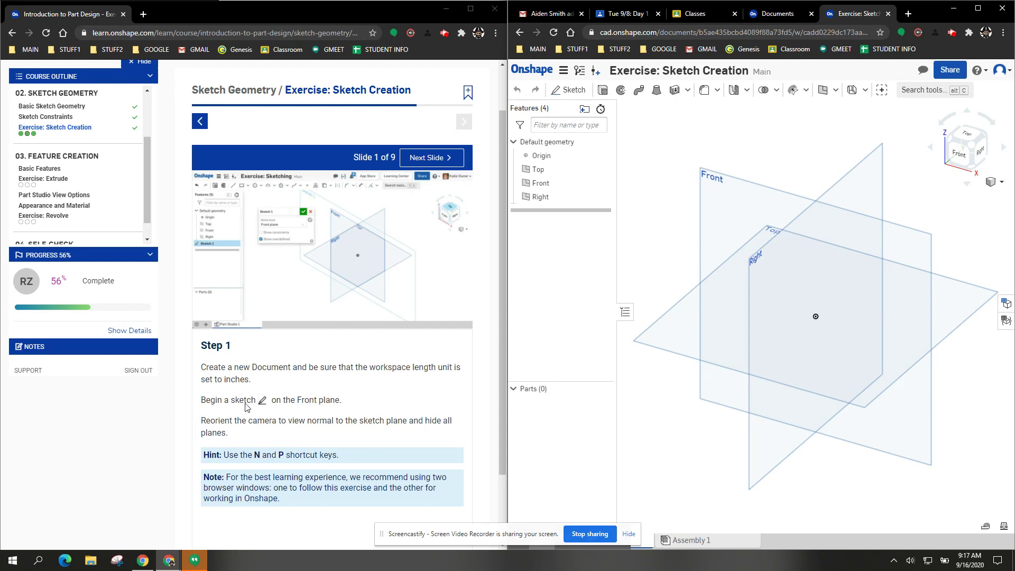
Step: Start a sketch on the Front plane, orient the view normal to it and hide all planes
left_click(569, 90)
left_click(762, 191)
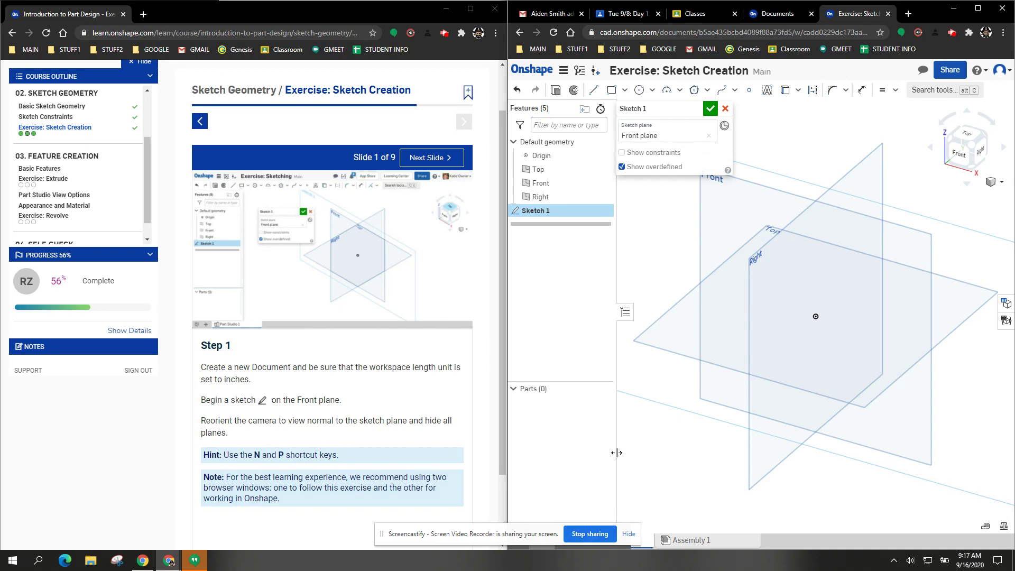
key("n")
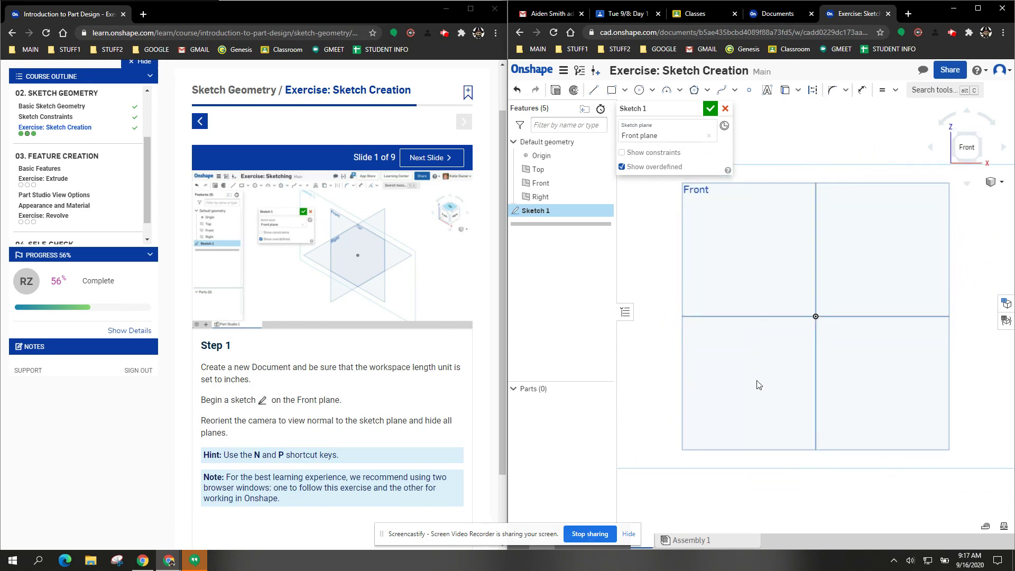
key("p")
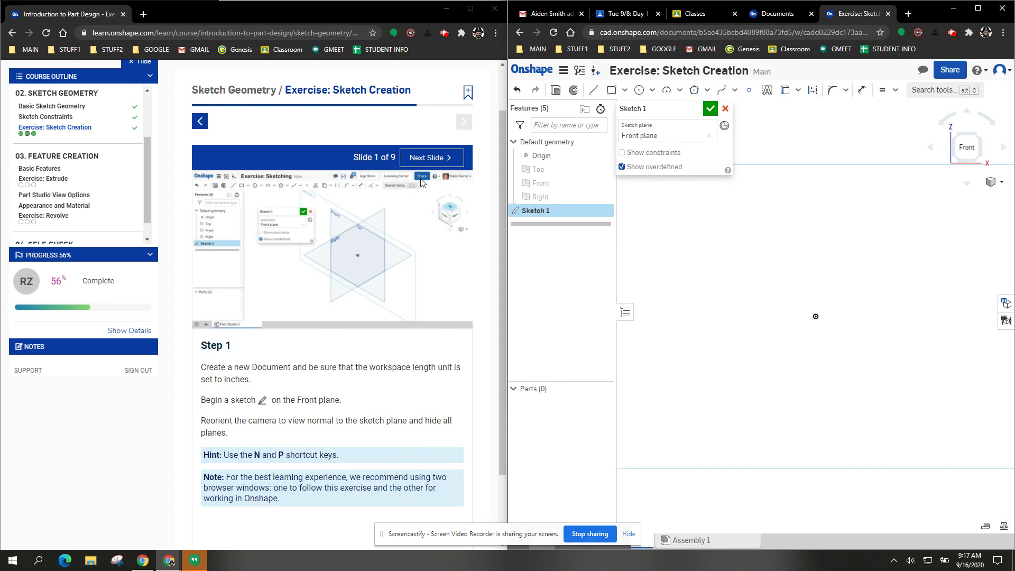
Step: Following slide 2 of the exercise, sketch a corner rectangle about 4.41 by 3.02 inches around the origin
left_click(432, 158)
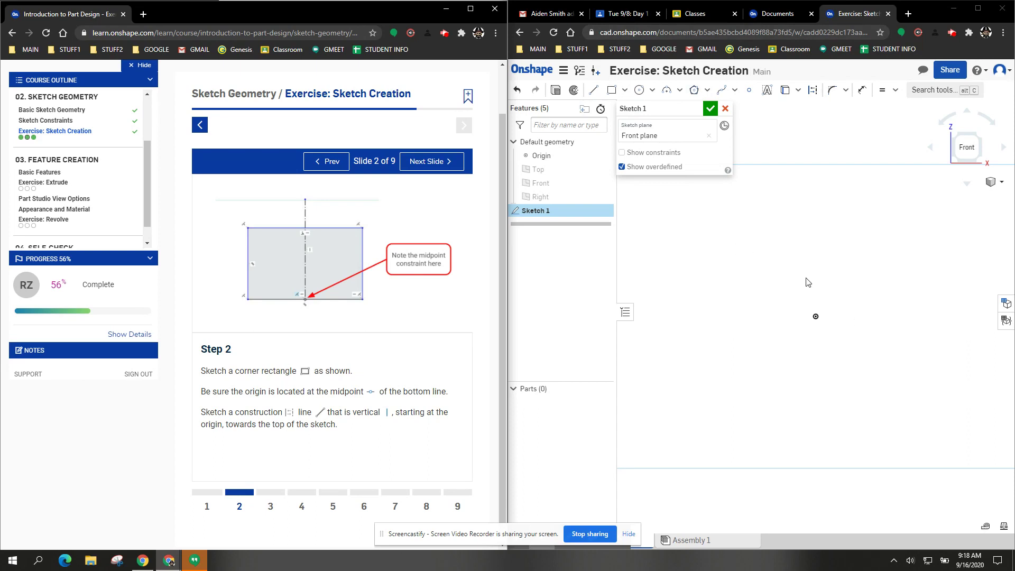
left_click(612, 89)
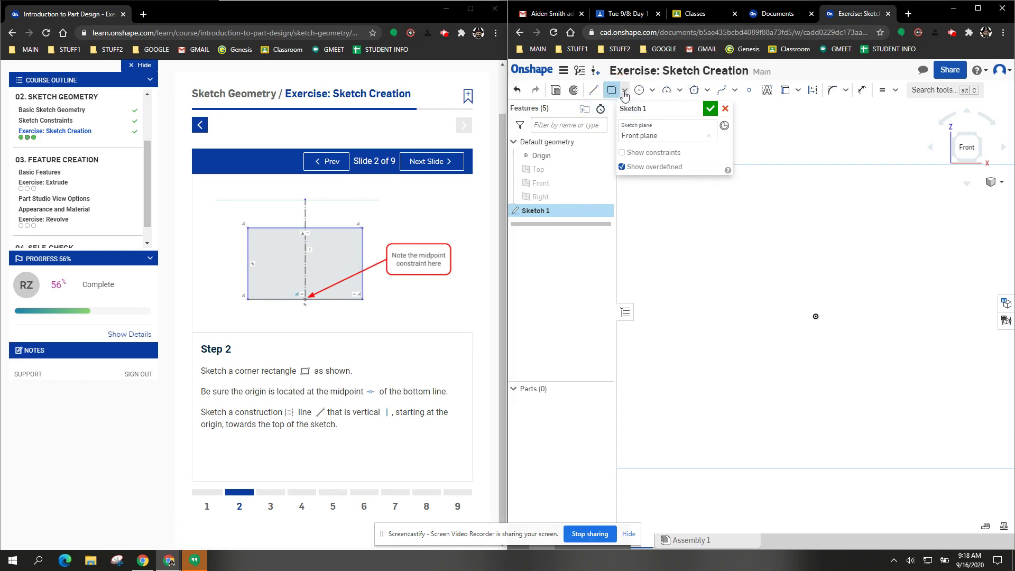
left_click(624, 91)
left_click(629, 109)
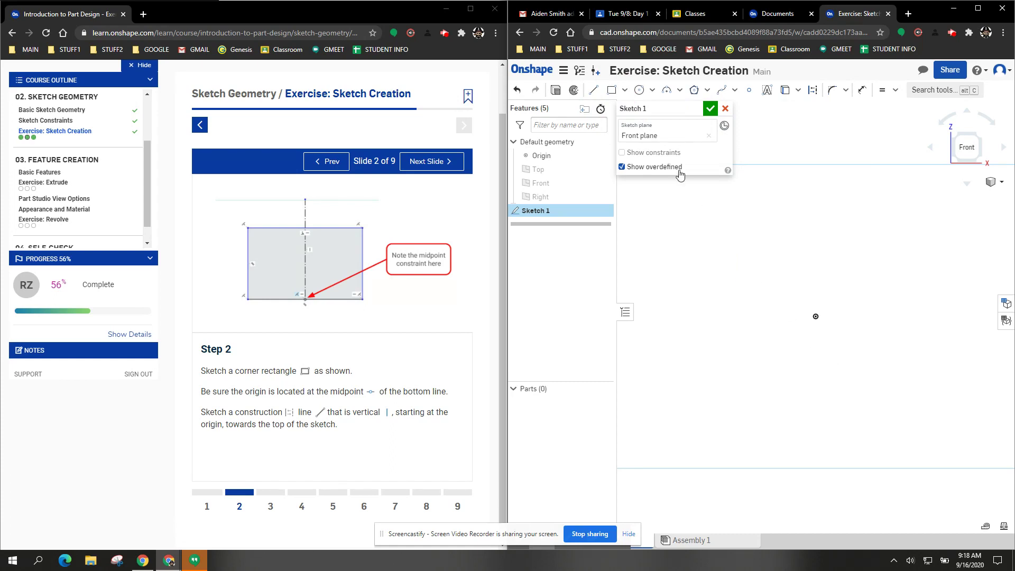
left_click(612, 90)
left_click(785, 310)
key("ctrl+z")
left_click(614, 91)
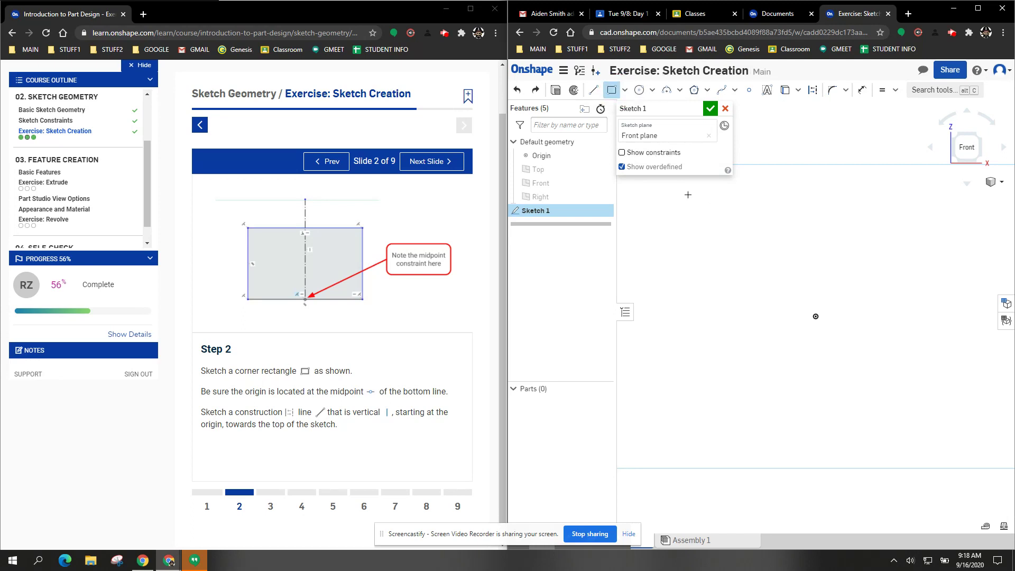
left_click_drag(731, 253, 926, 388)
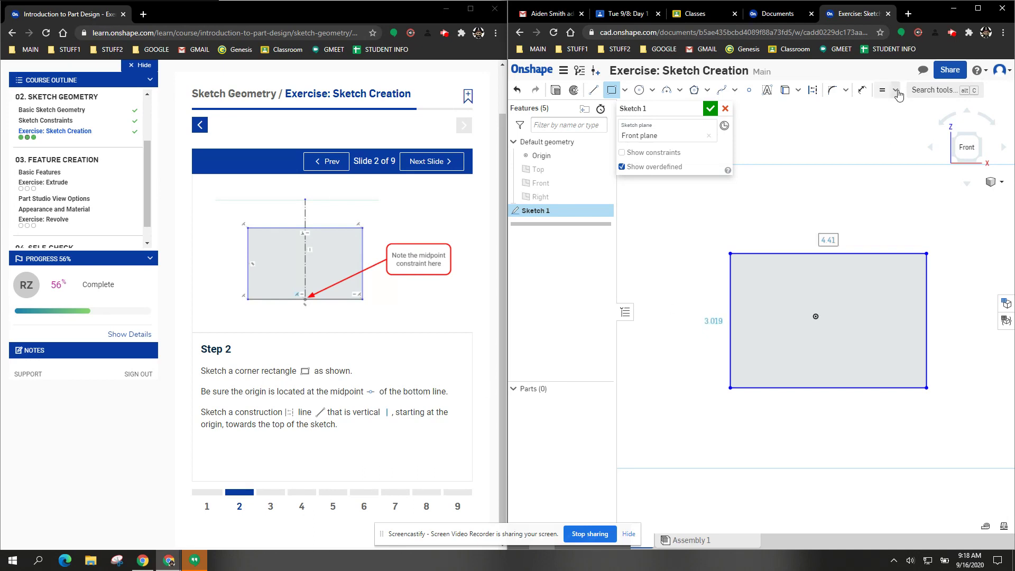
Step: Apply a Midpoint constraint between the rectangle's bottom line and the origin
left_click(895, 90)
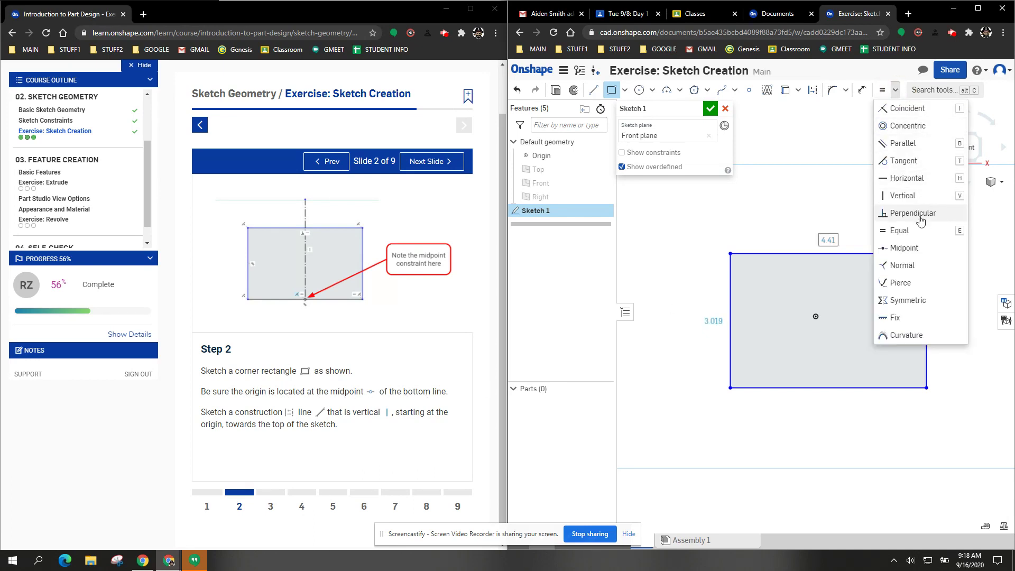
left_click(903, 248)
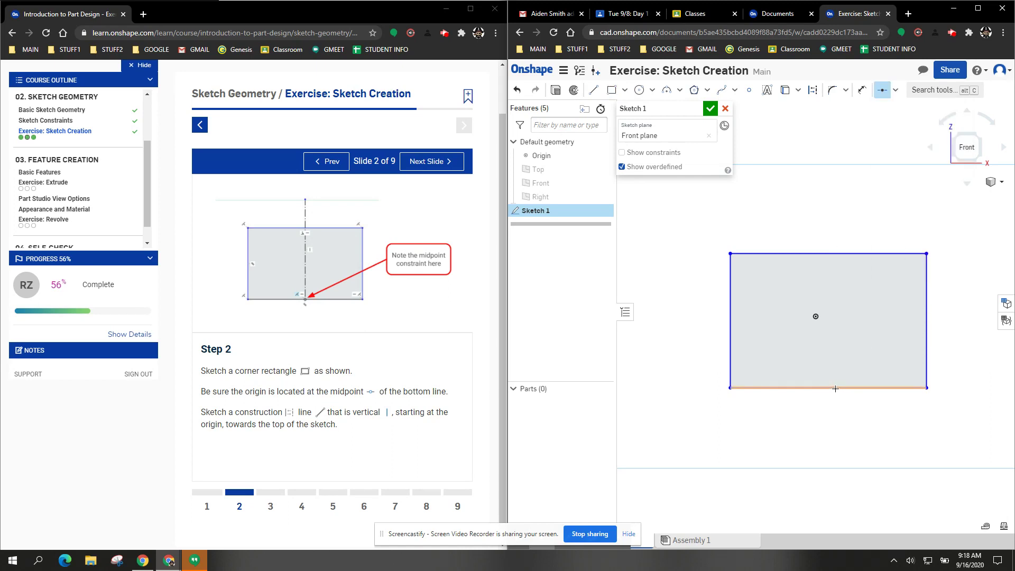
left_click(835, 389)
left_click(815, 316)
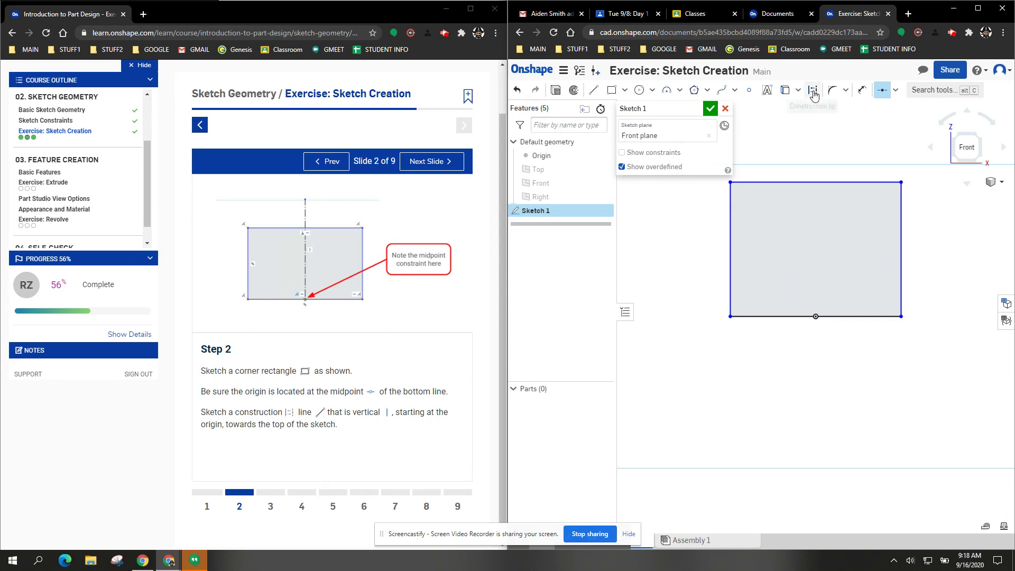
Step: Sketch a vertical construction line about 4.36 inches long from the origin up past the rectangle's top edge
left_click(813, 90)
left_click(591, 91)
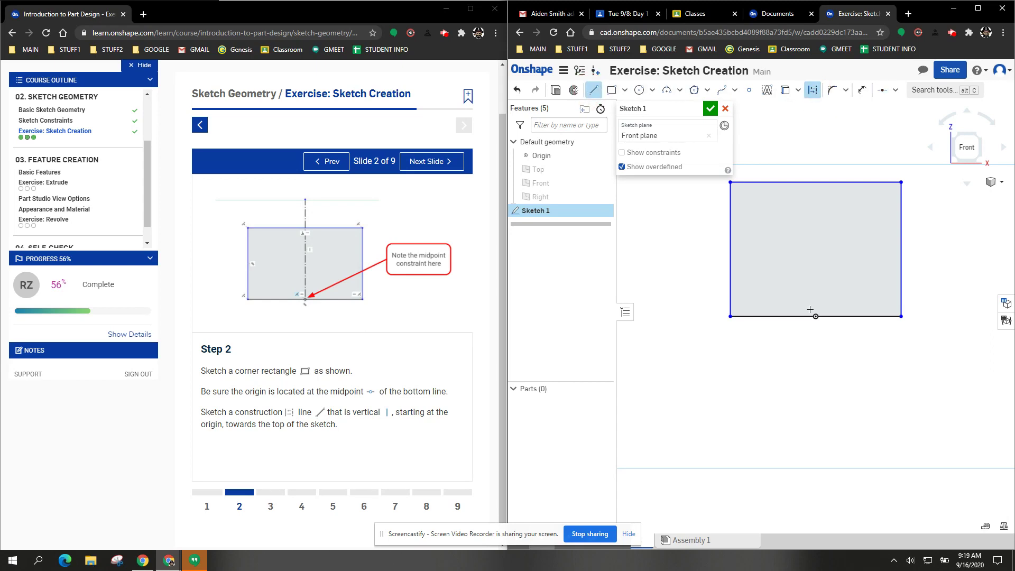
left_click(817, 314)
left_click(817, 123)
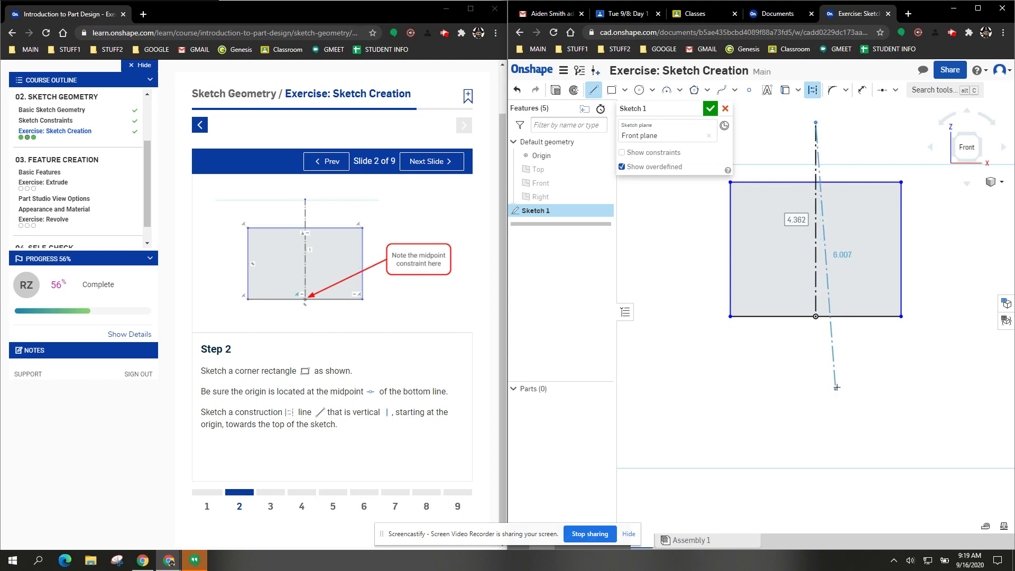
right_click(866, 346)
left_click(882, 354)
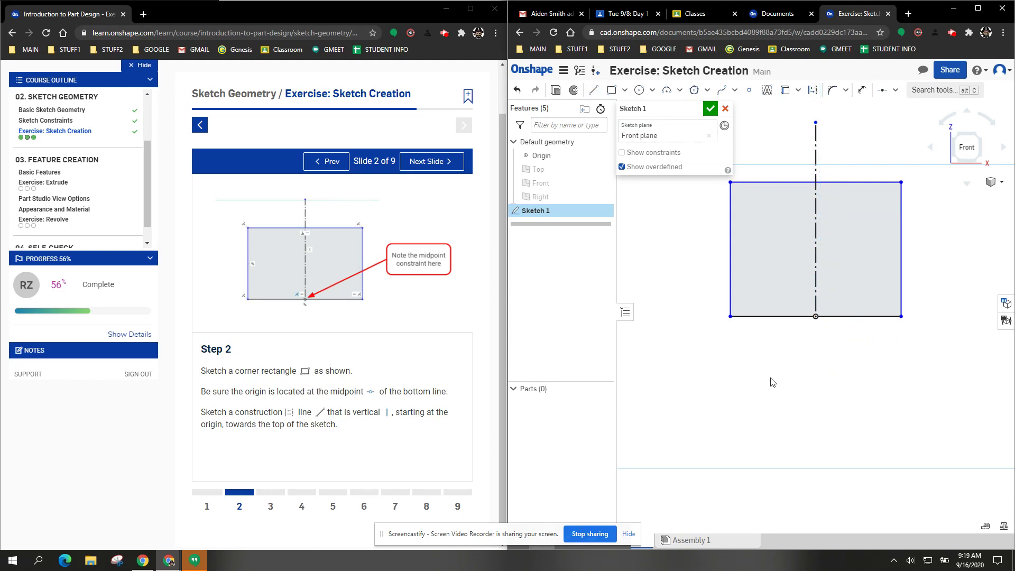
middle_click_drag(812, 368, 810, 446)
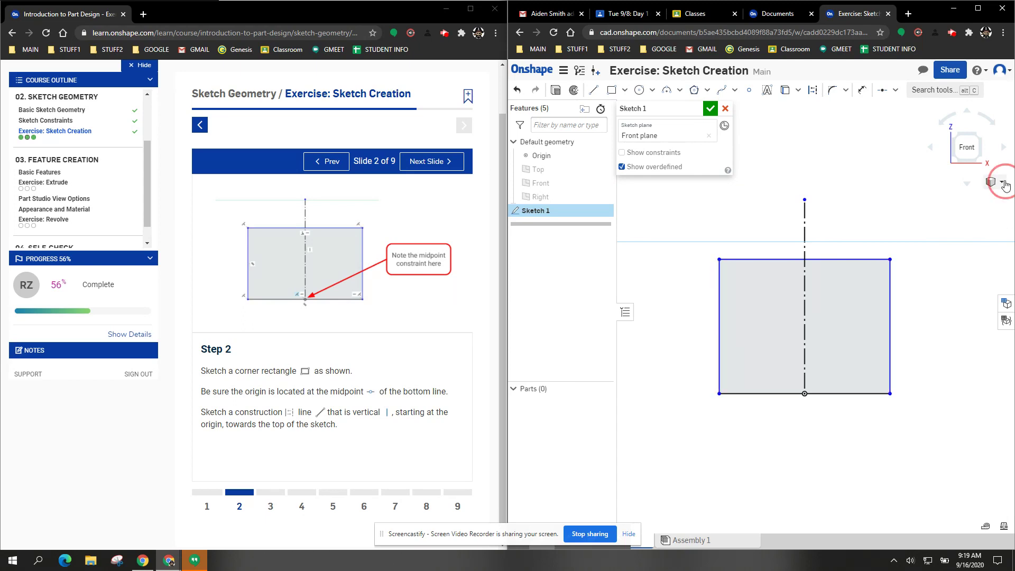
left_click(1005, 184)
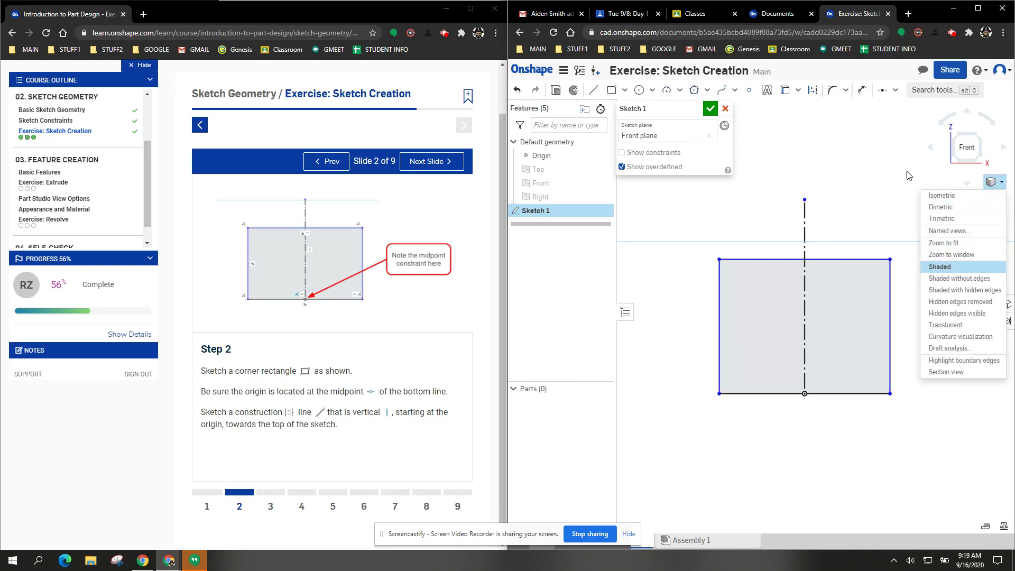
left_click(926, 168)
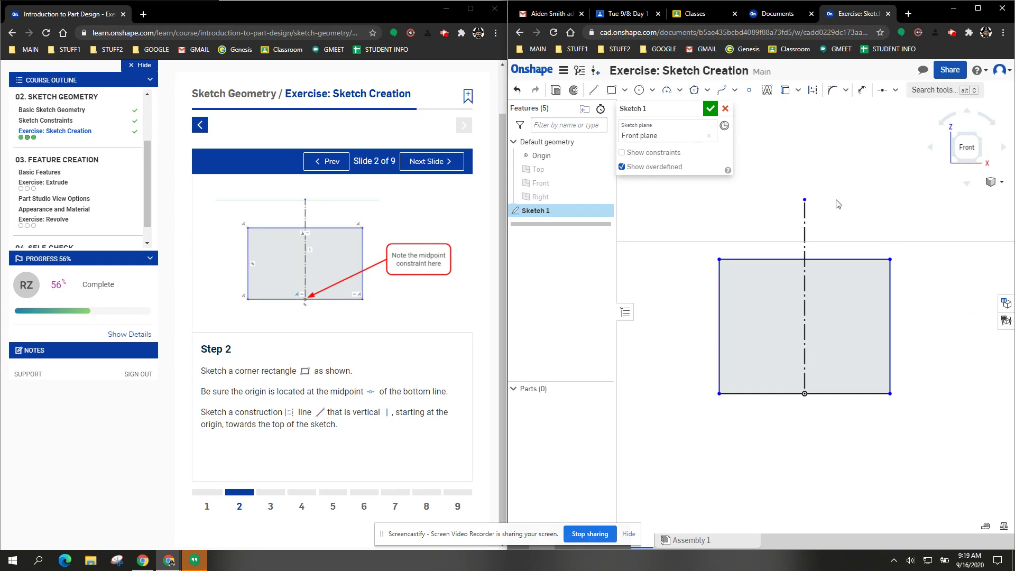
scroll(842, 206, "up", 2)
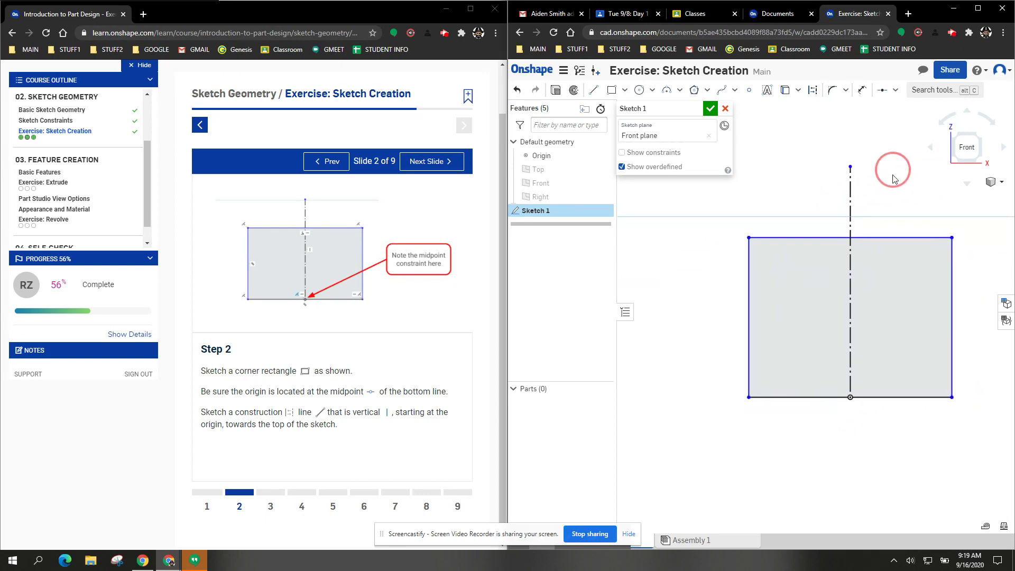
middle_click_drag(855, 210, 837, 203)
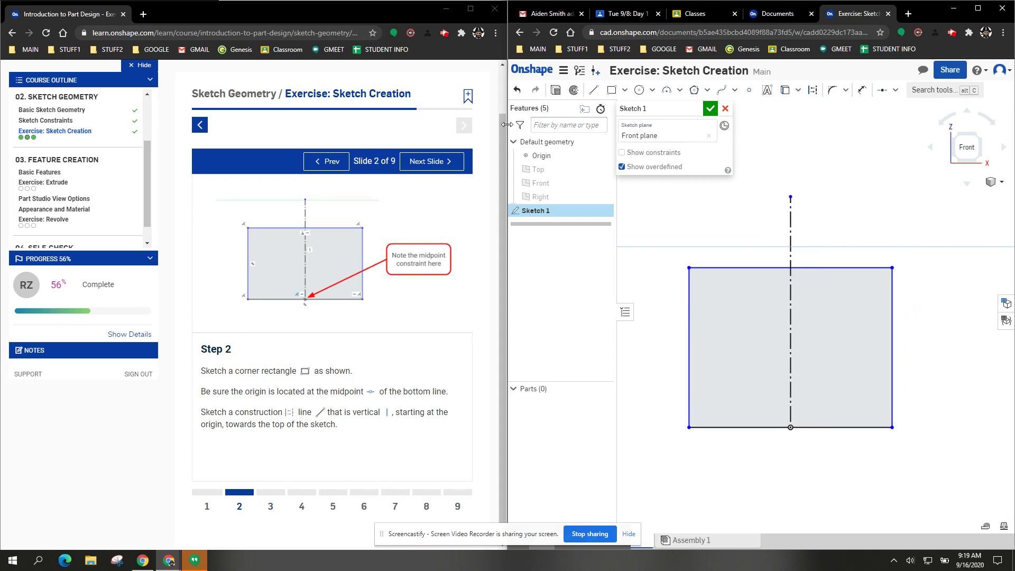
Step: Advance the exercise instructions to slide 3
left_click(445, 163)
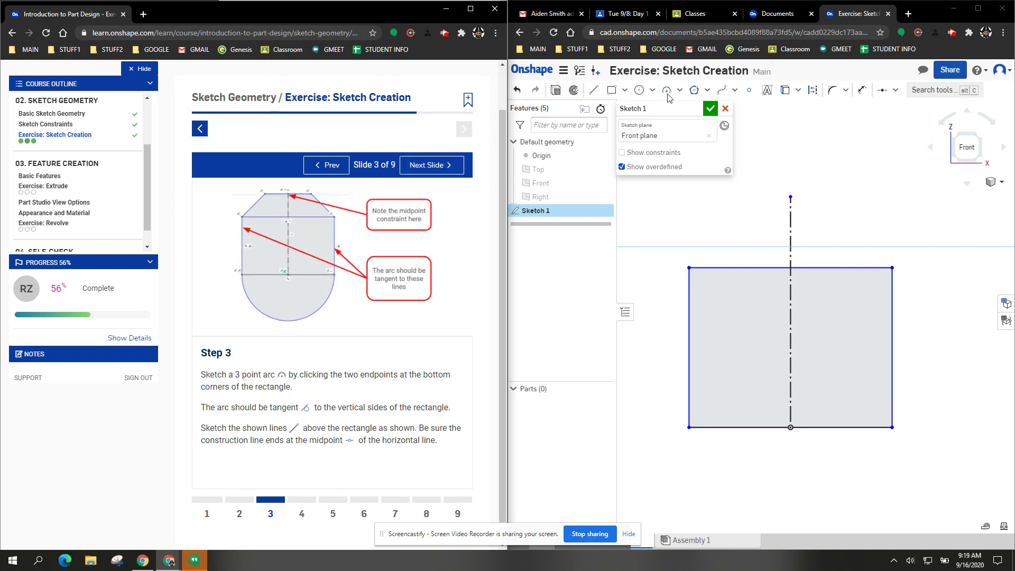
left_click(639, 90)
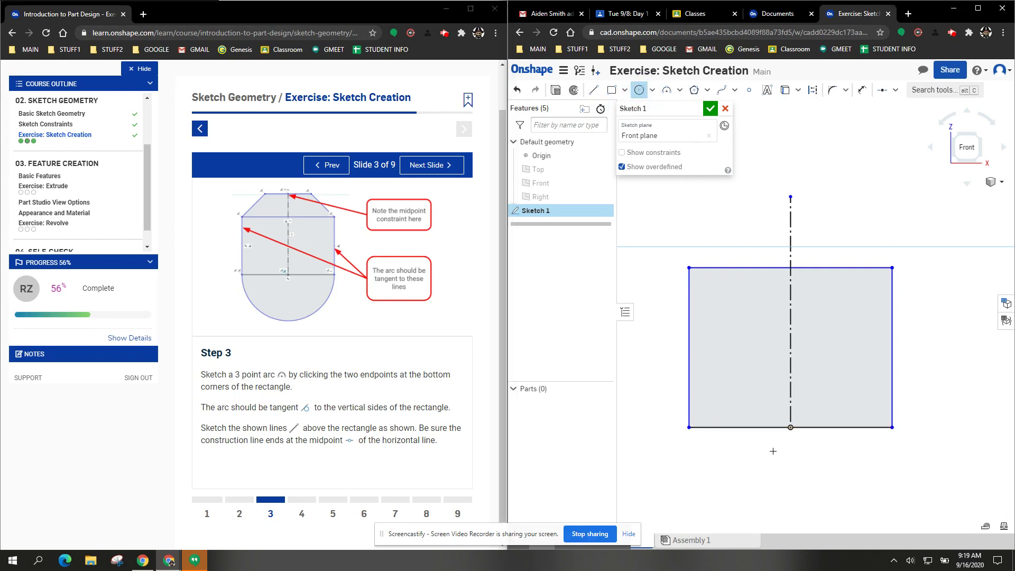
scroll(773, 451, "down", 2)
mouse_move(773, 451)
middle_mouse_down()
mouse_move(772, 344)
mouse_move(770, 380)
middle_mouse_up()
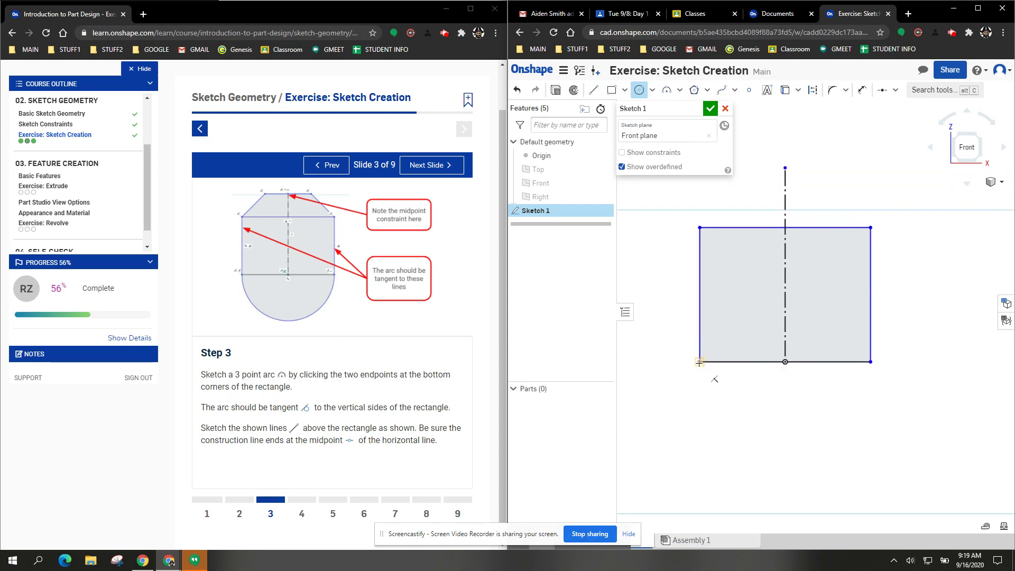
left_click(700, 361)
left_click(878, 362)
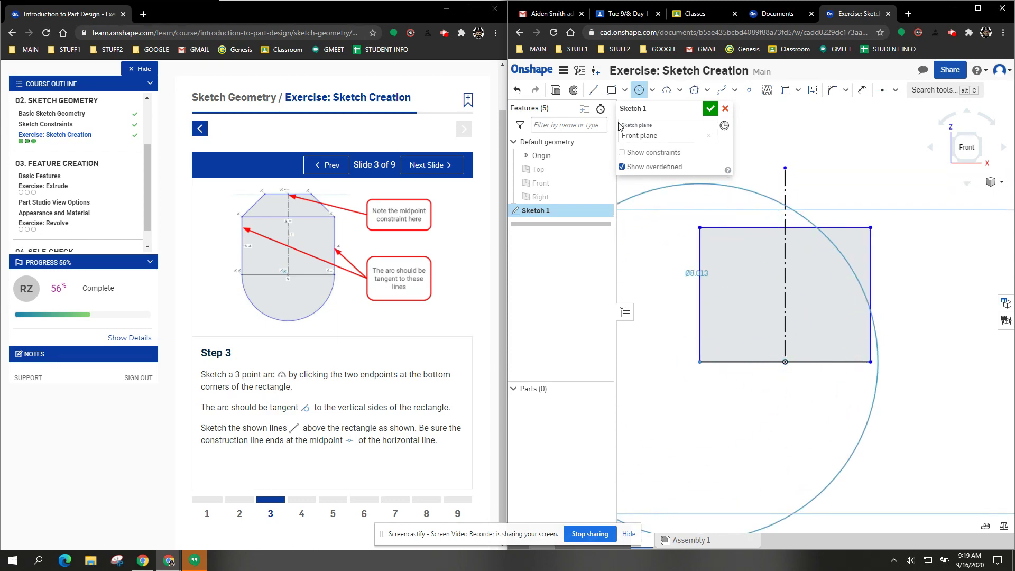
key("Escape")
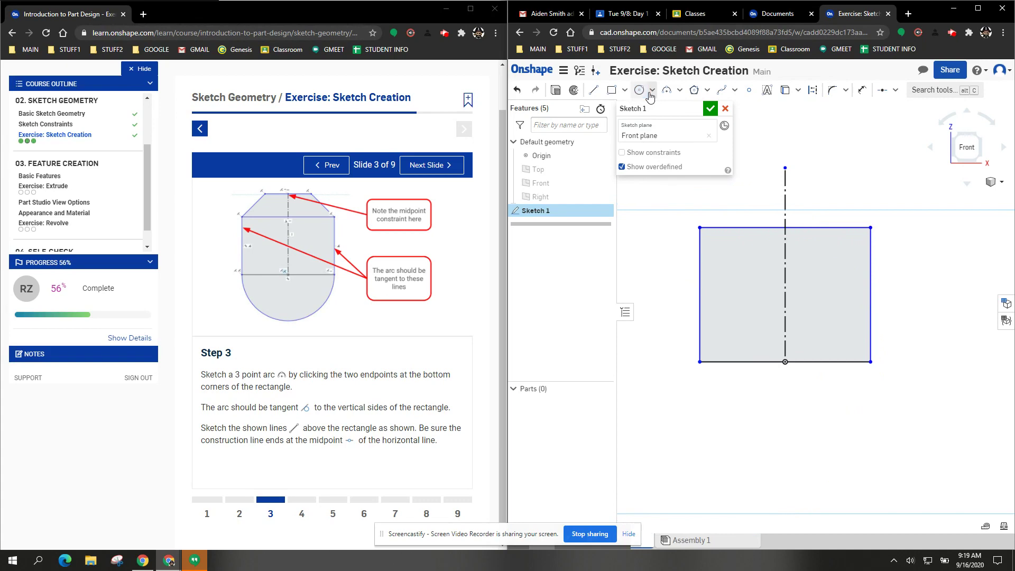
key("grave")
Step: Sketch a 3 point arc with a radius of about 2.06 inches, bulging below the rectangle between its two bottom corners
left_click(667, 95)
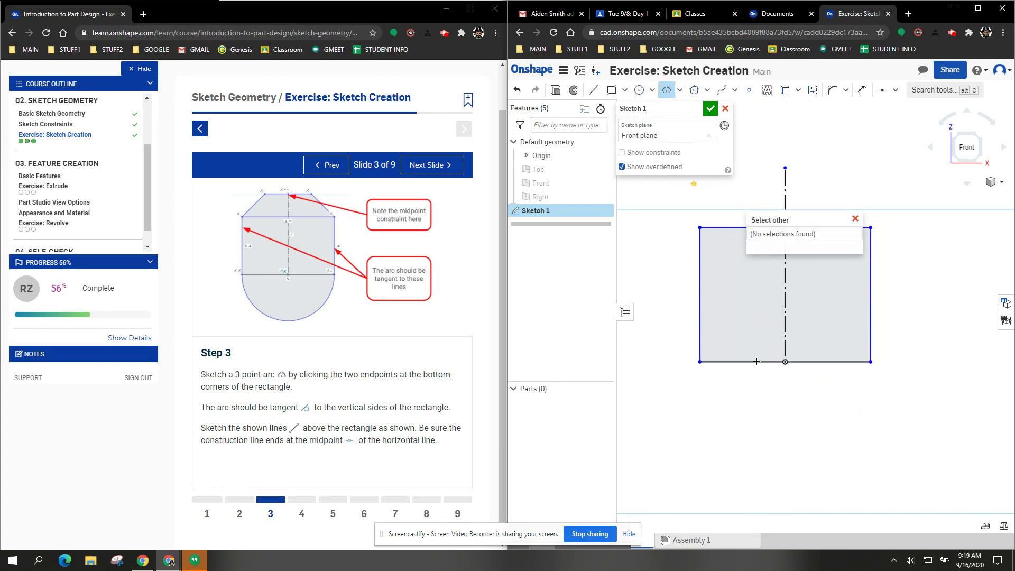
left_click(700, 361)
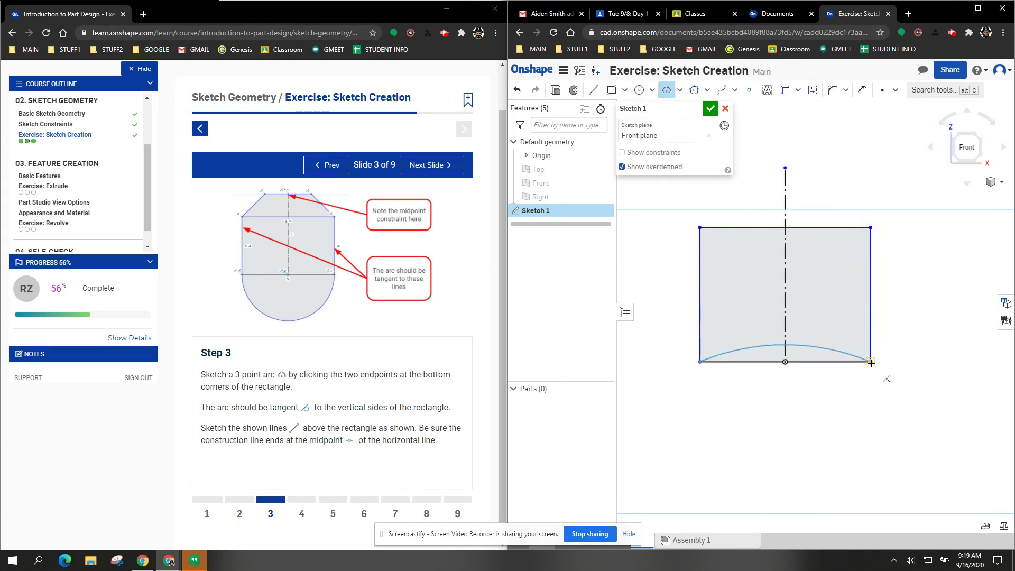
left_click(871, 362)
left_click(833, 476)
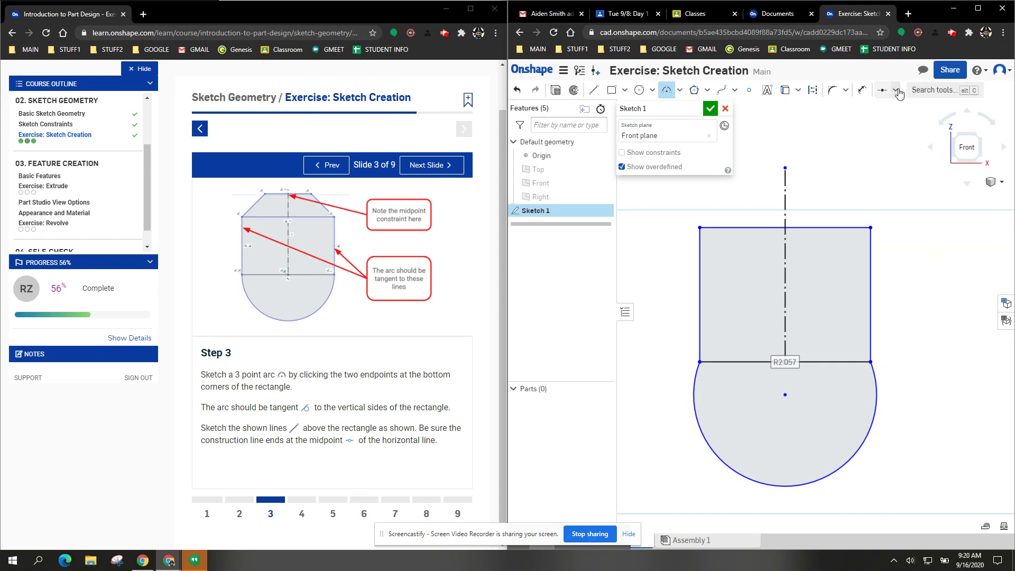
Step: Apply Tangent constraints between the bottom arc and both vertical sides of the rectangle
left_click(895, 90)
left_click(903, 160)
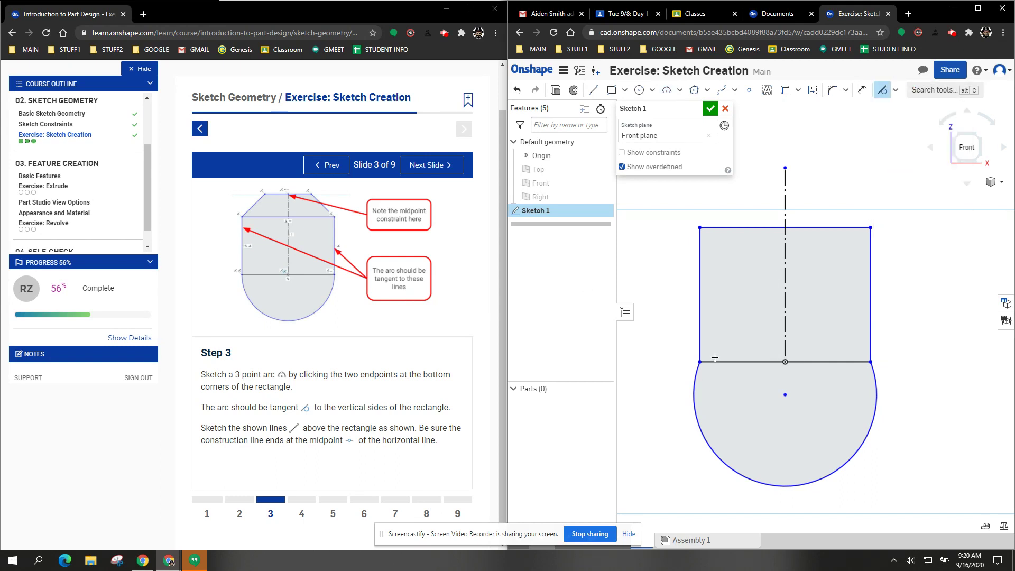
left_click(693, 380)
left_click(700, 331)
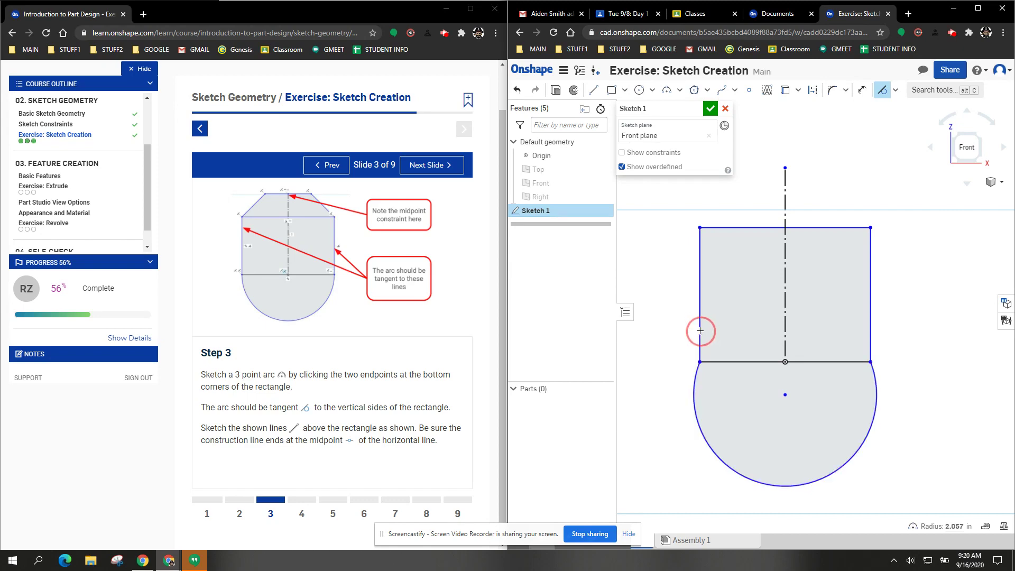
left_click(871, 382)
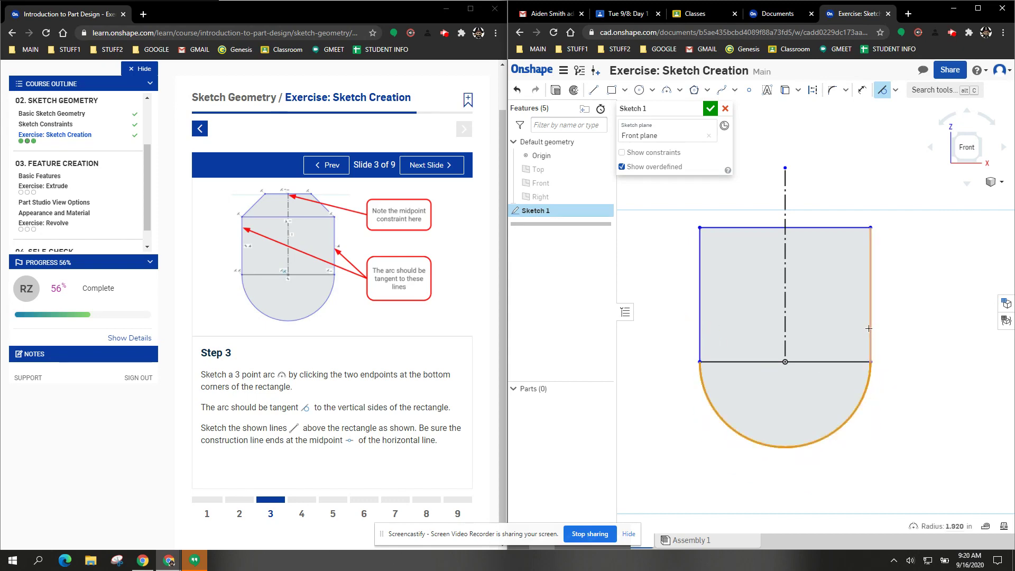
left_click(869, 326)
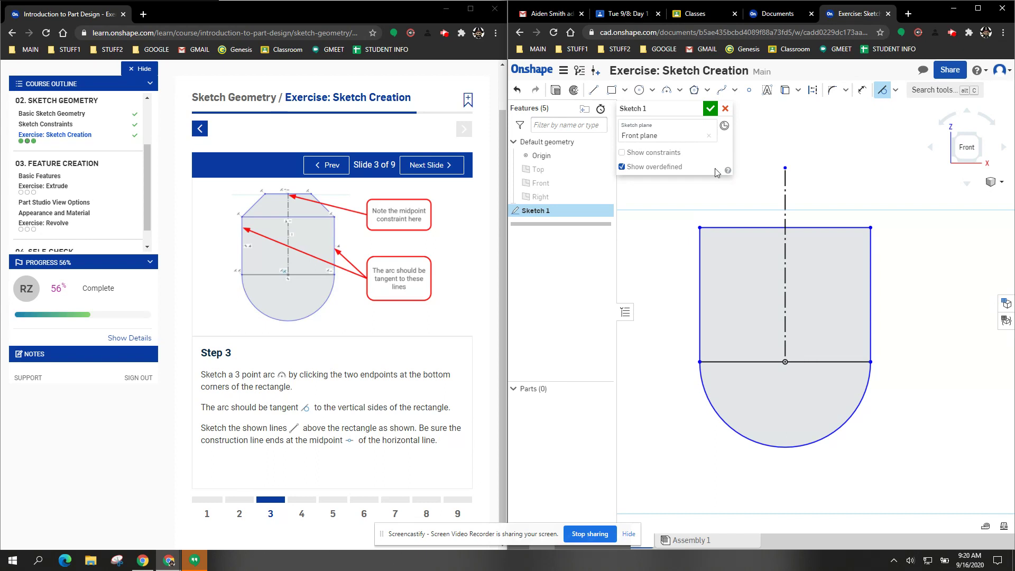
Step: Sketch three connected lines about 1.66, 2.12 and 1.63 inches long above the rectangle, joining its top corners with a horizontal middle line
left_click(593, 90)
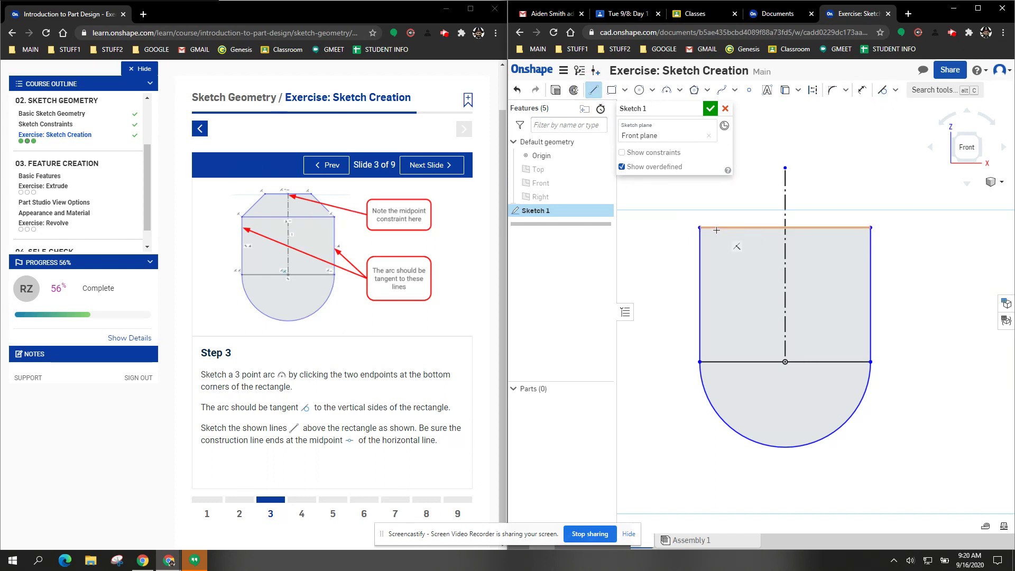
left_click(700, 227)
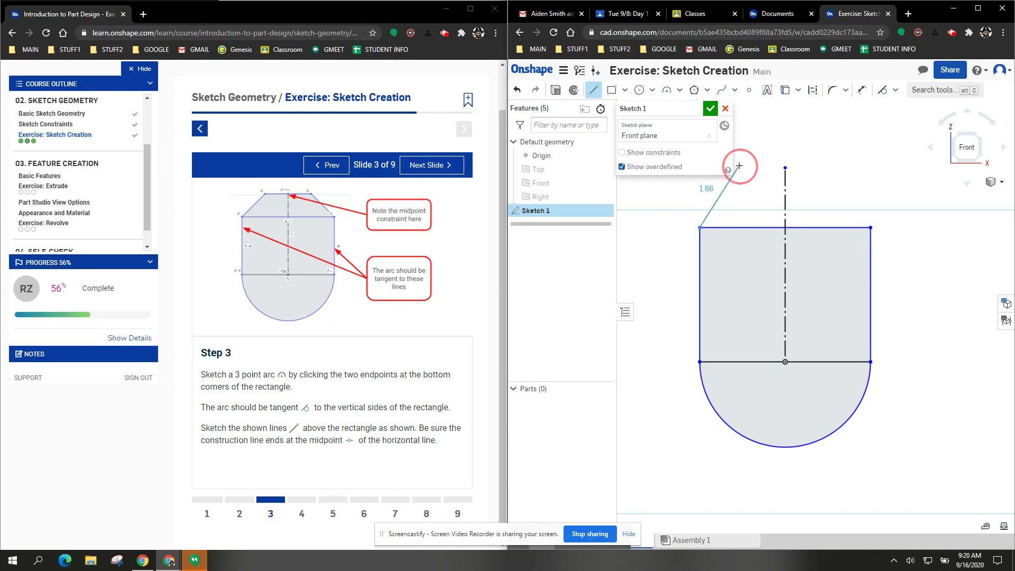
left_click(740, 165)
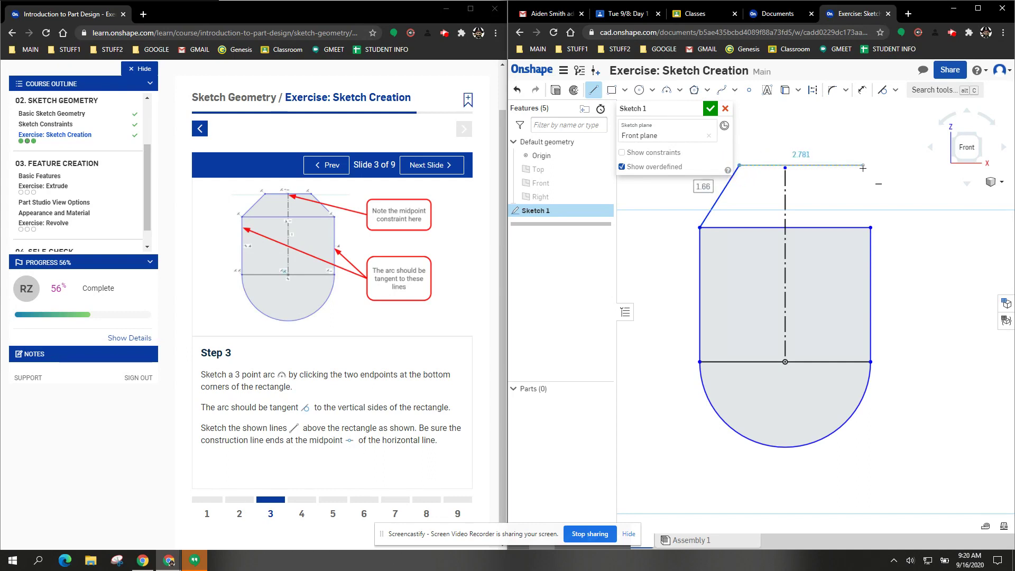
left_click(834, 166)
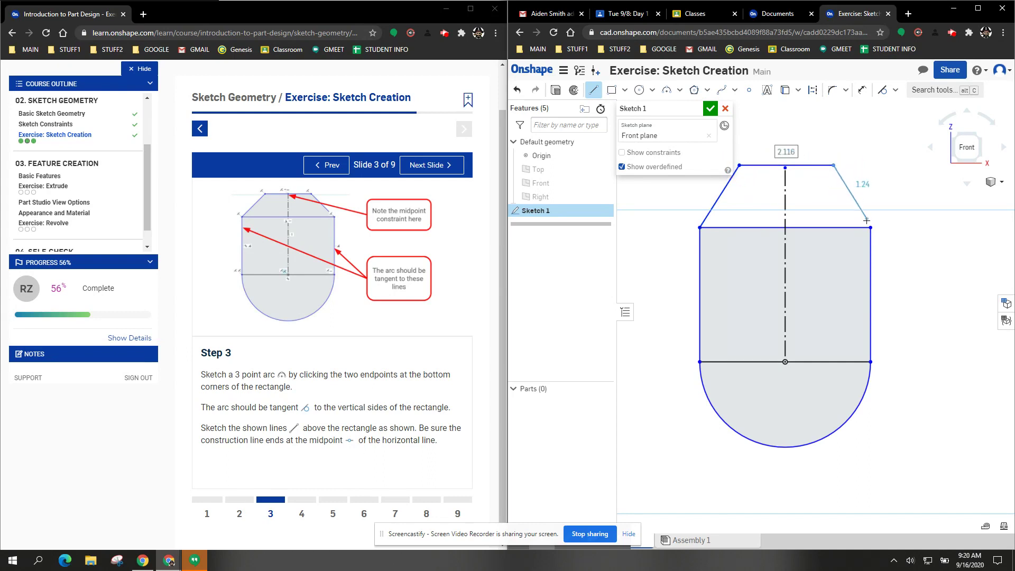
left_click(870, 228)
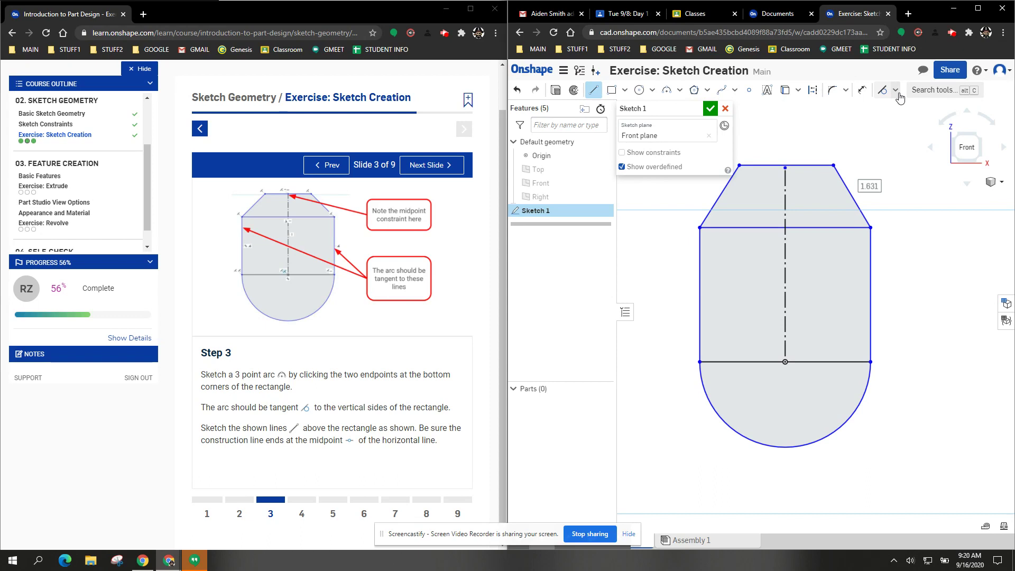
Step: Apply a Midpoint constraint between the uppermost horizontal line and the upper endpoint of the vertical construction line
left_click(898, 94)
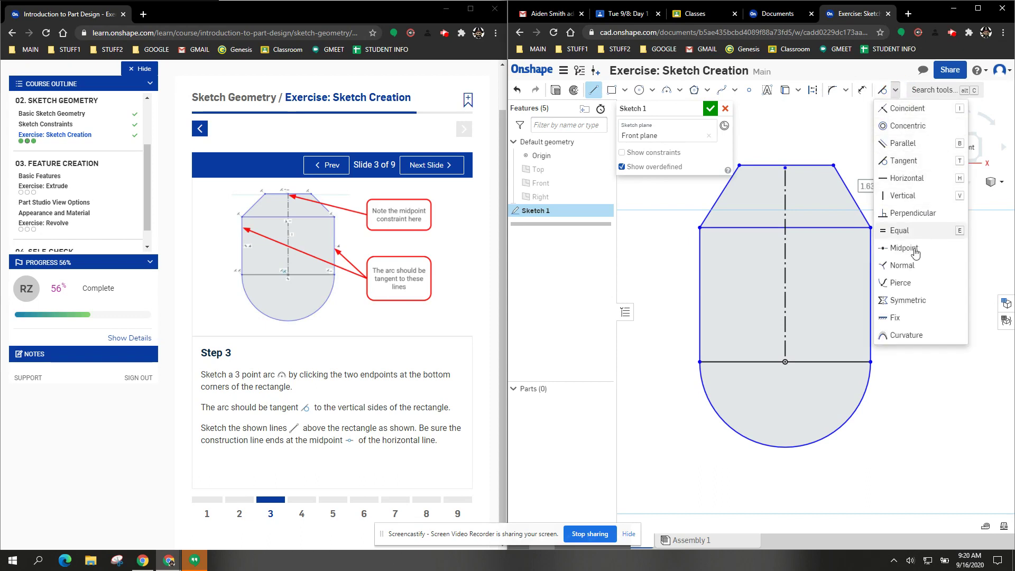
left_click(910, 248)
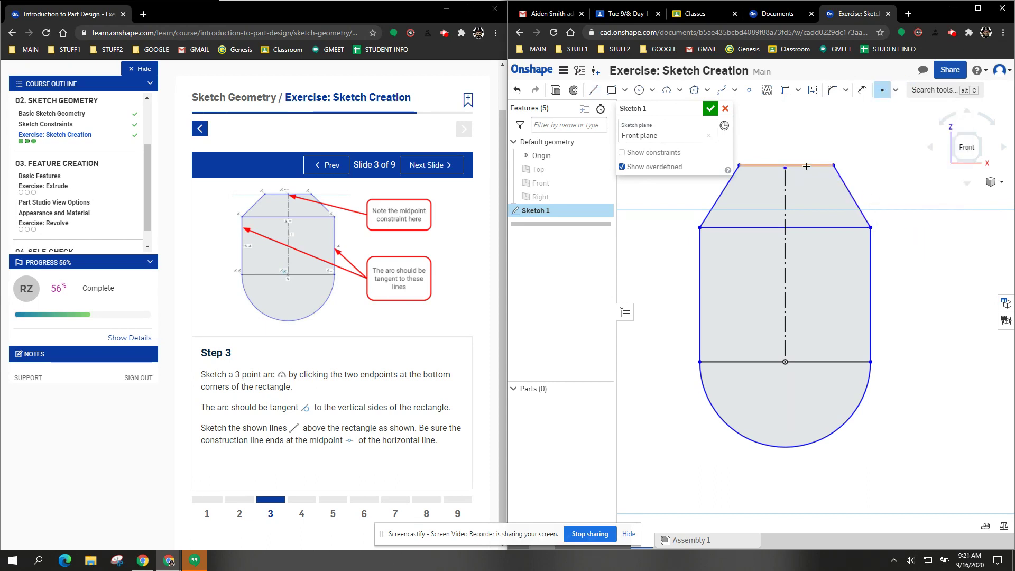
left_click(800, 166)
left_click(785, 167)
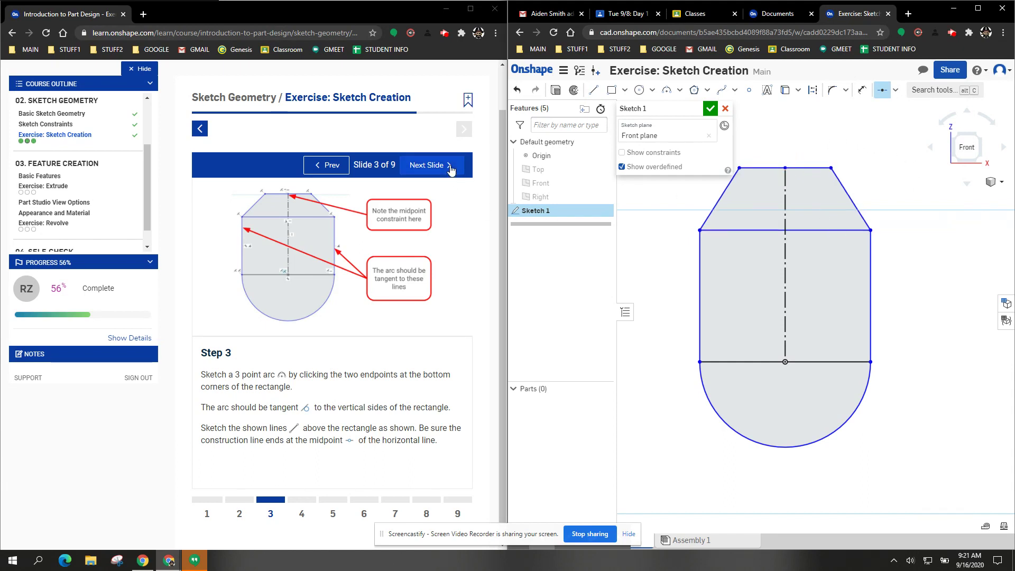
Step: Following slide 4 of the exercise, change the rectangle's two horizontal lines to construction lines
left_click(448, 166)
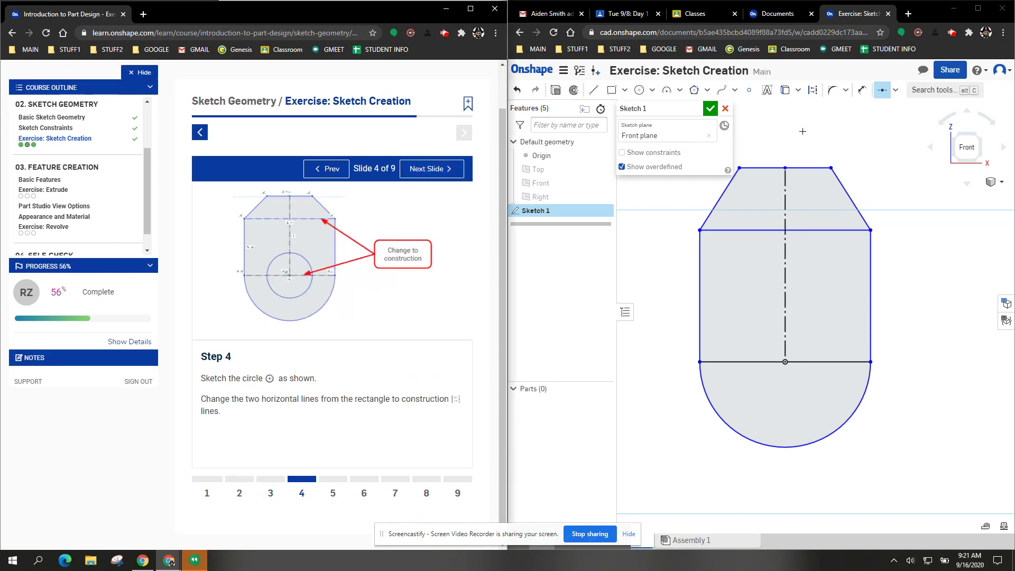
left_click(755, 230)
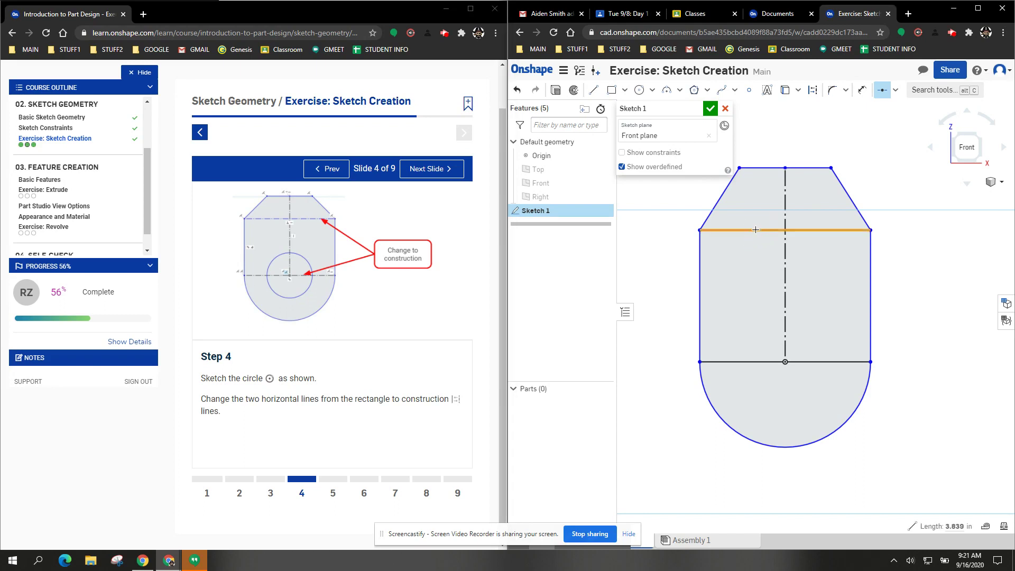
left_click(812, 90)
left_click(766, 365)
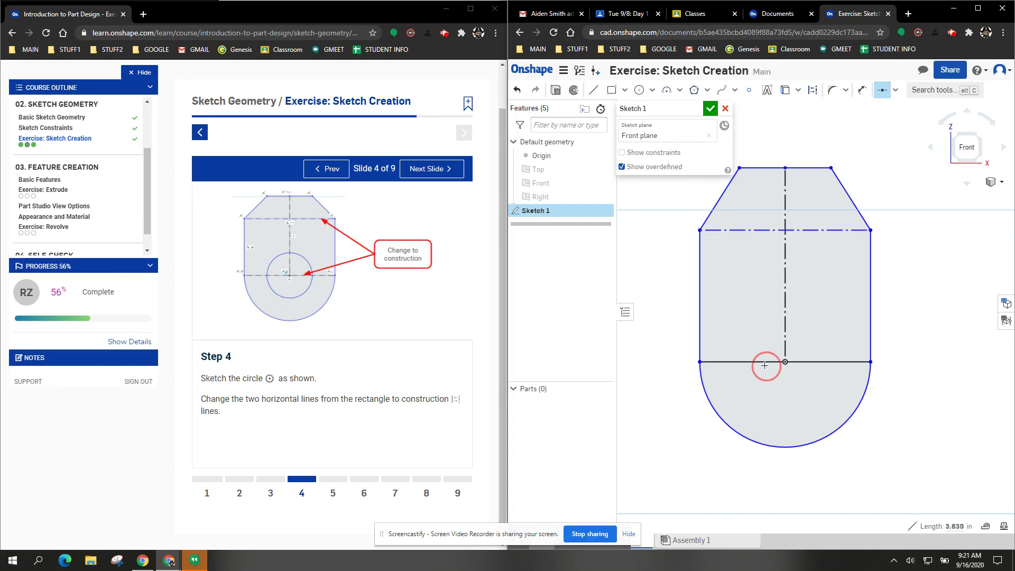
left_click(813, 92)
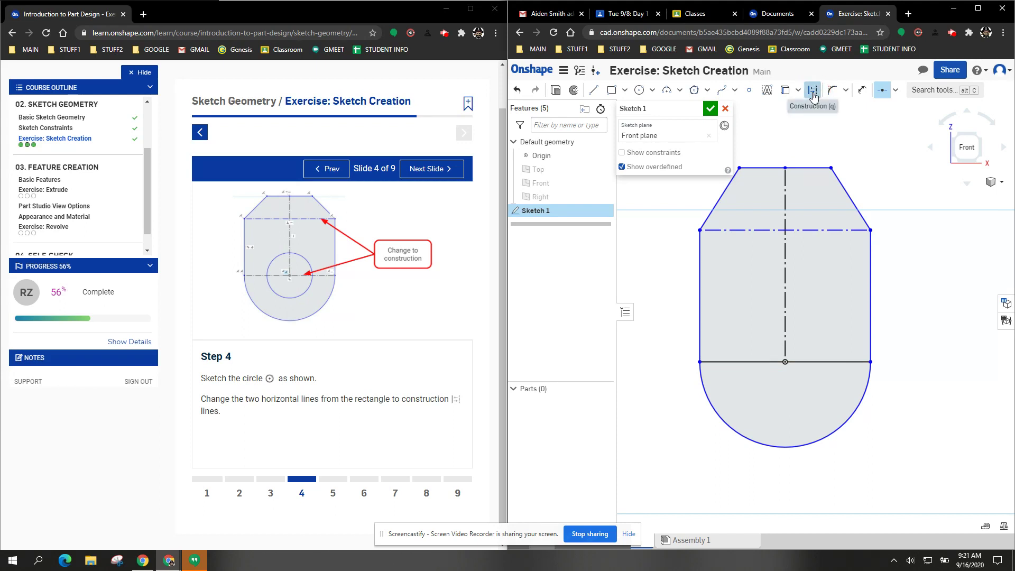
left_click(755, 364)
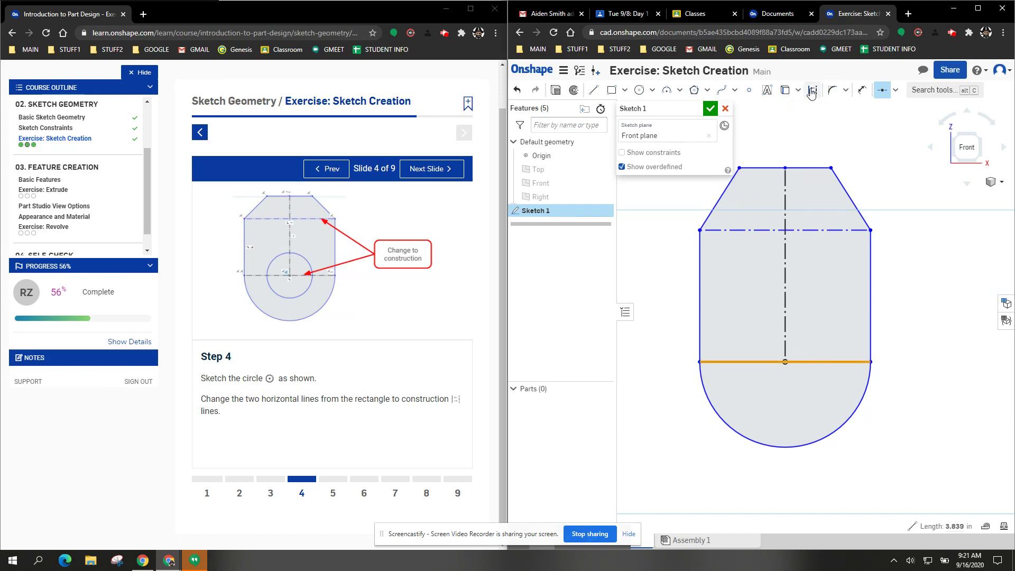
left_click(813, 90)
left_click(875, 168)
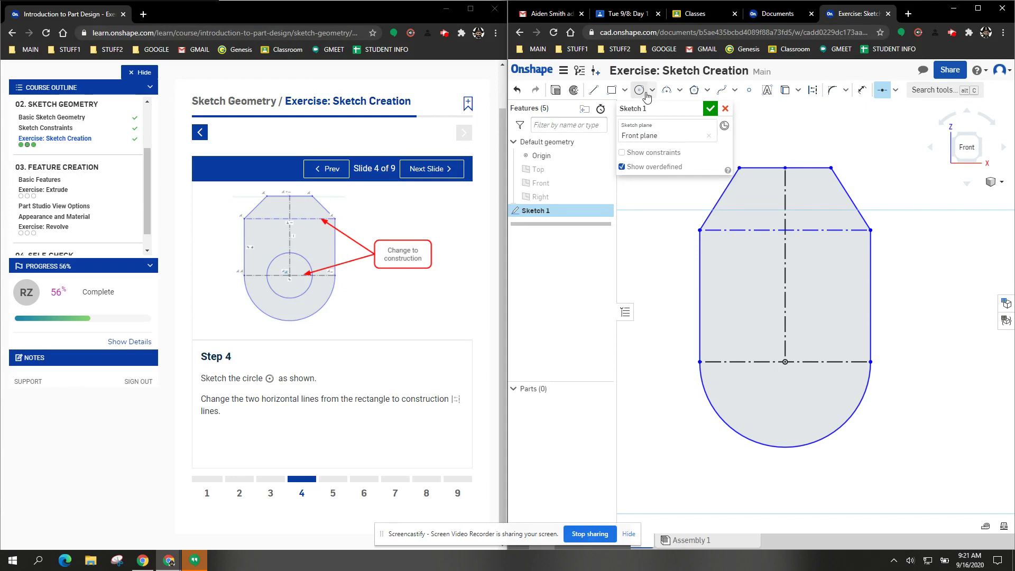
Step: Sketch a center point circle about 2.42 inches in diameter centered on the origin
left_click(639, 90)
left_click(785, 362)
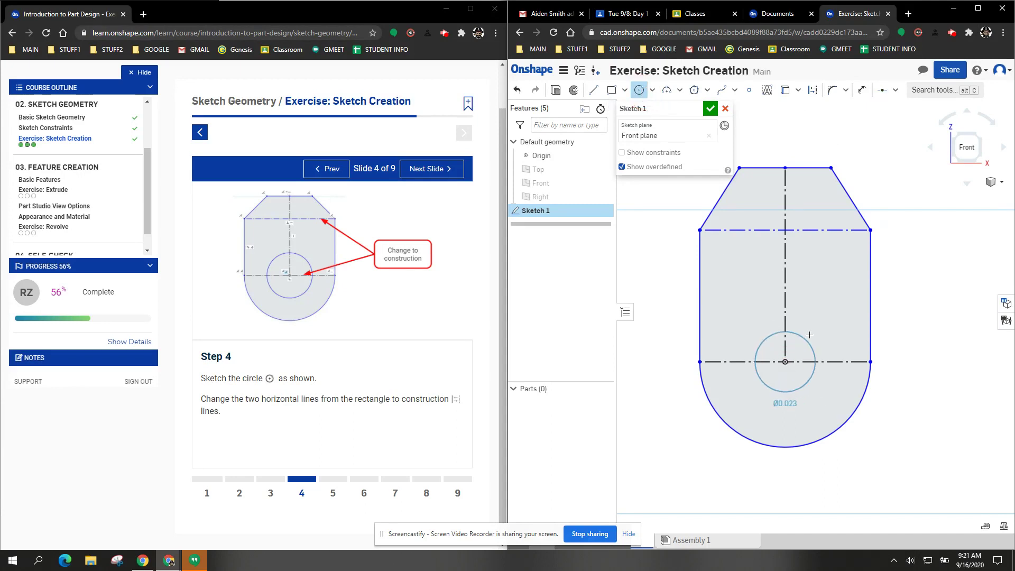
left_click(824, 325)
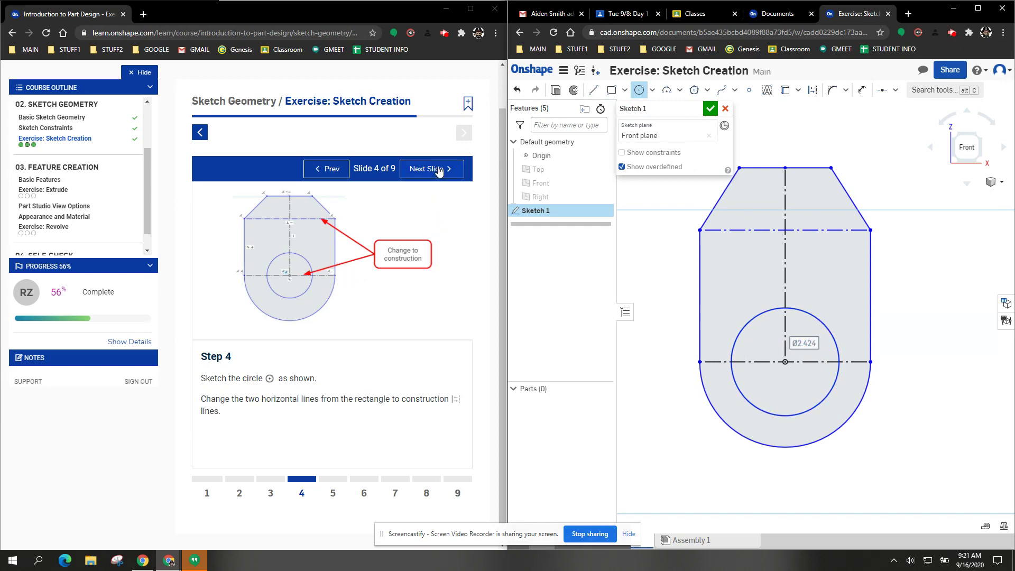
Step: Following slide 5, sketch three connected keyhole lines above the circle: two verticals about 0.5 and 0.61 inches and a horizontal about 1.32 inches
left_click(439, 169)
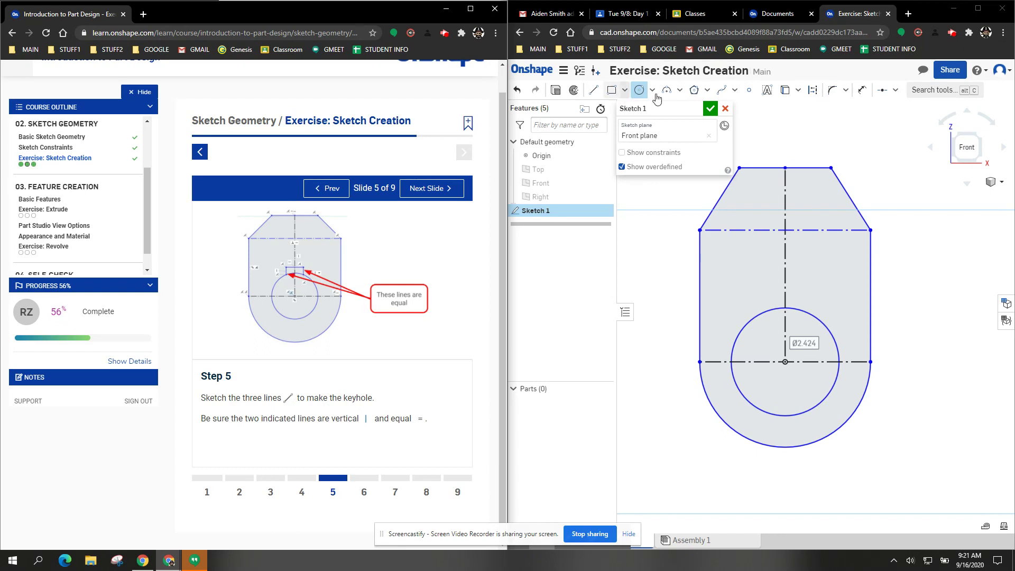
left_click(593, 89)
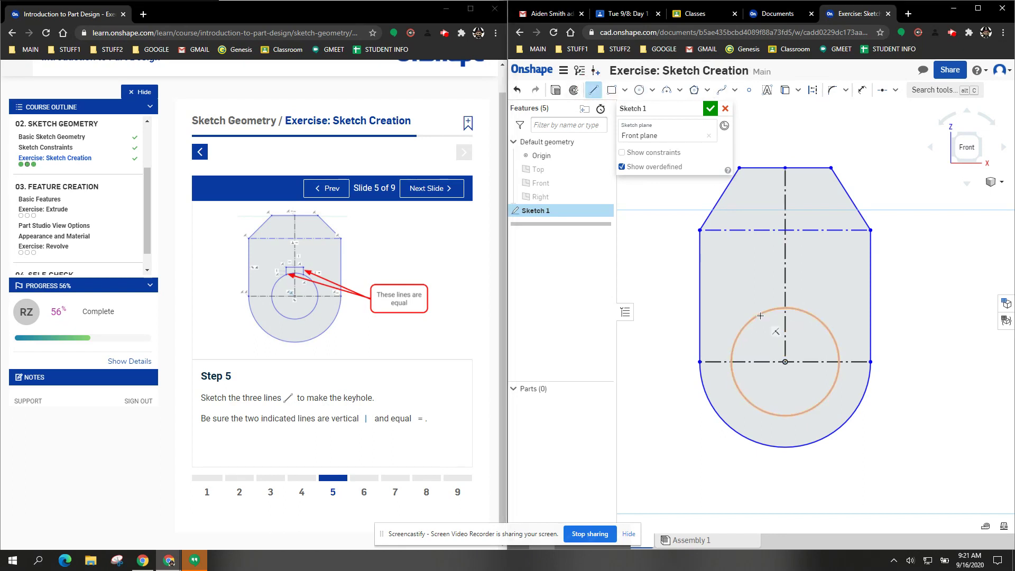
left_click(760, 314)
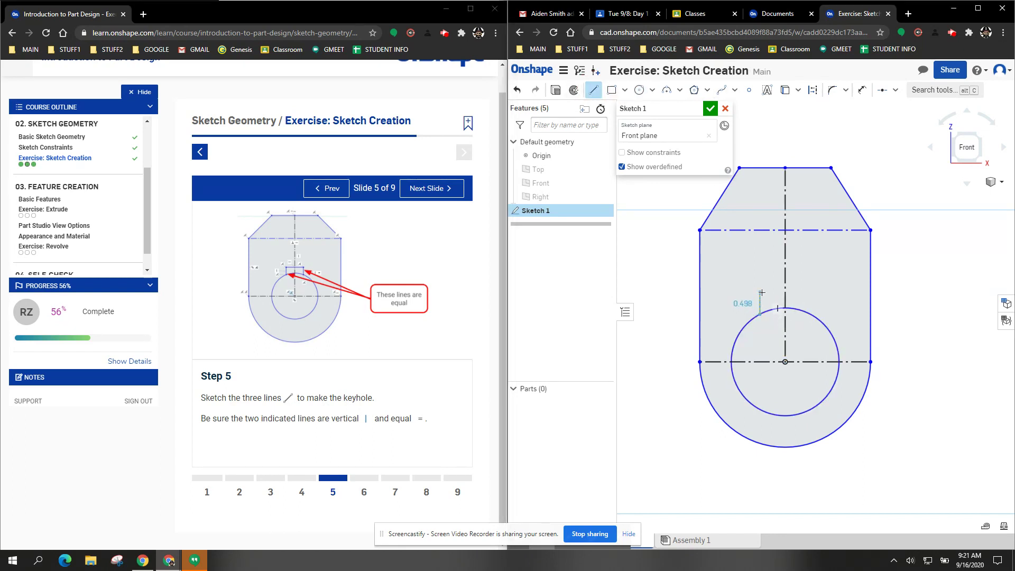
left_click(762, 293)
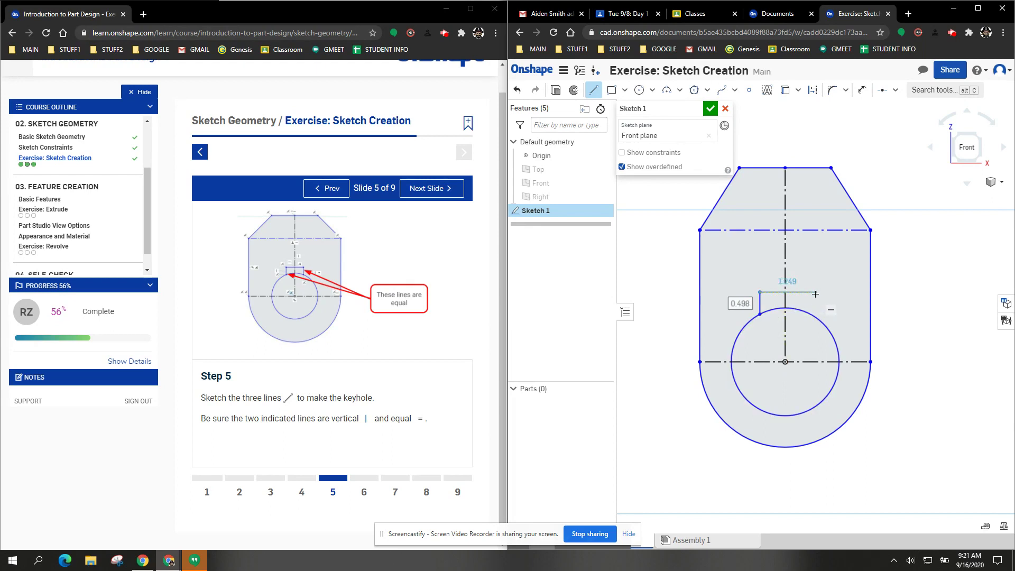
left_click(819, 292)
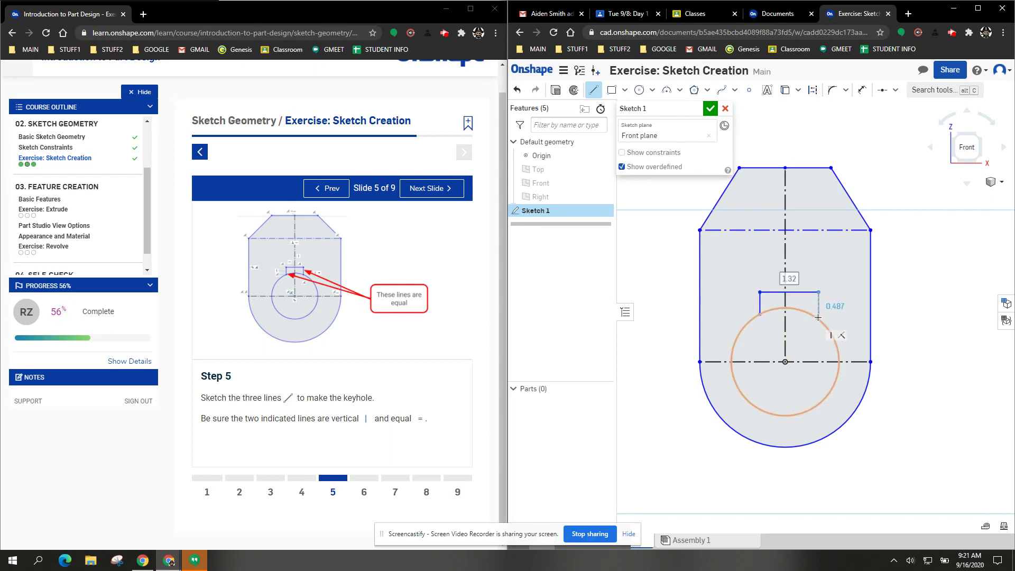
left_click(818, 318)
right_click(842, 265)
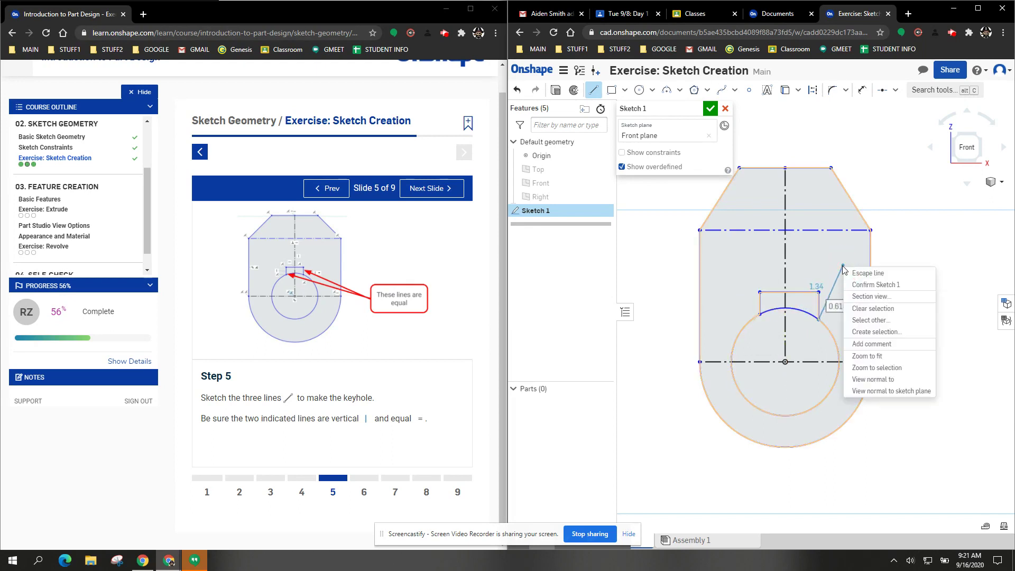
left_click(862, 274)
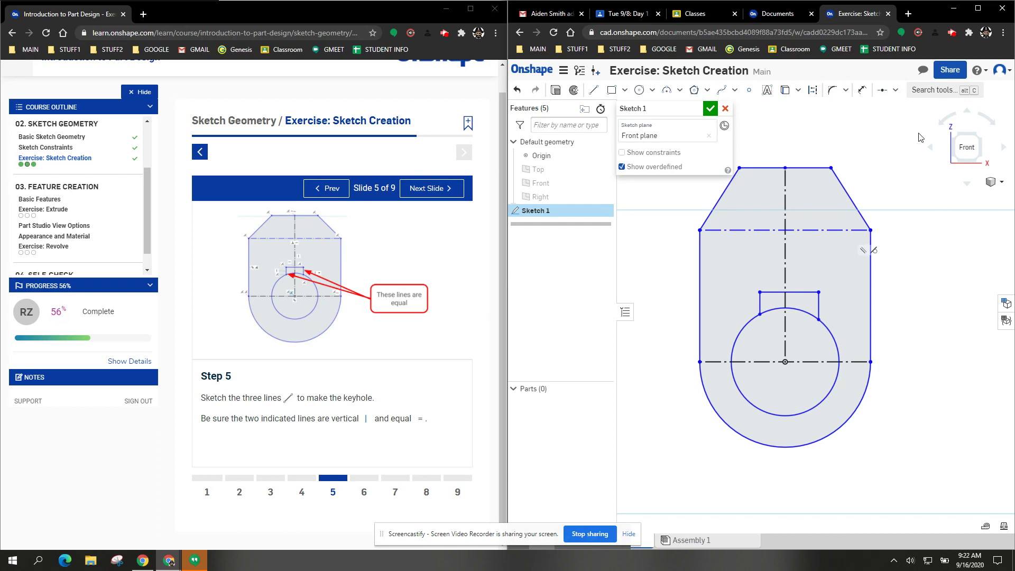
Step: Apply an Equal constraint between the two short vertical lines of the keyhole
left_click(895, 90)
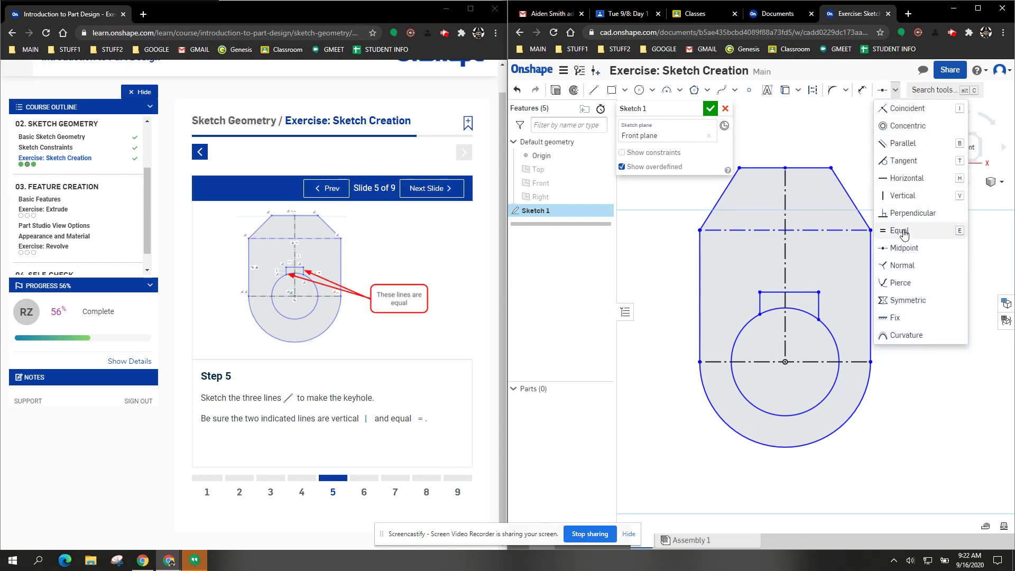
left_click(902, 230)
left_click(760, 307)
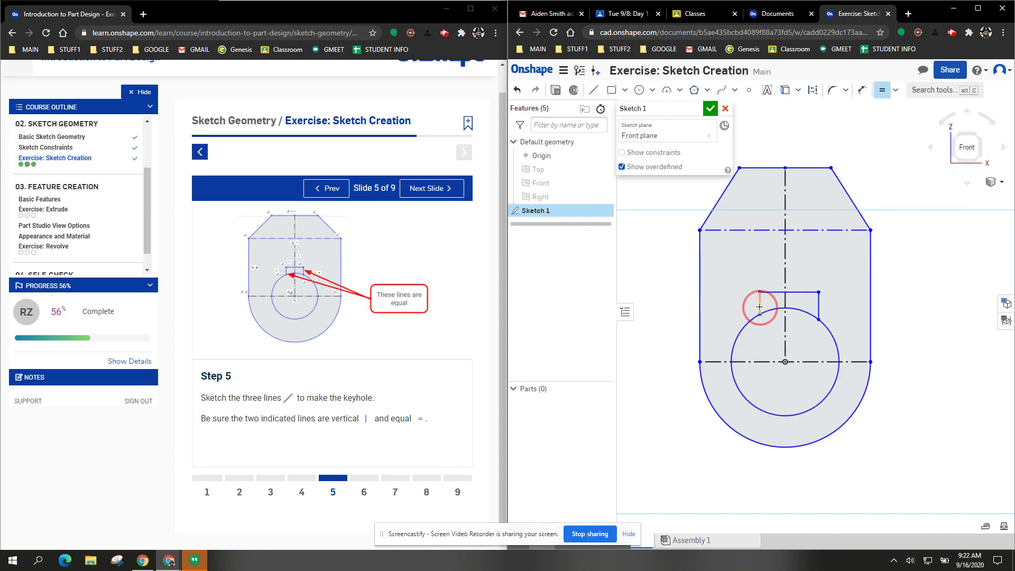
left_click(818, 307)
left_click(822, 307)
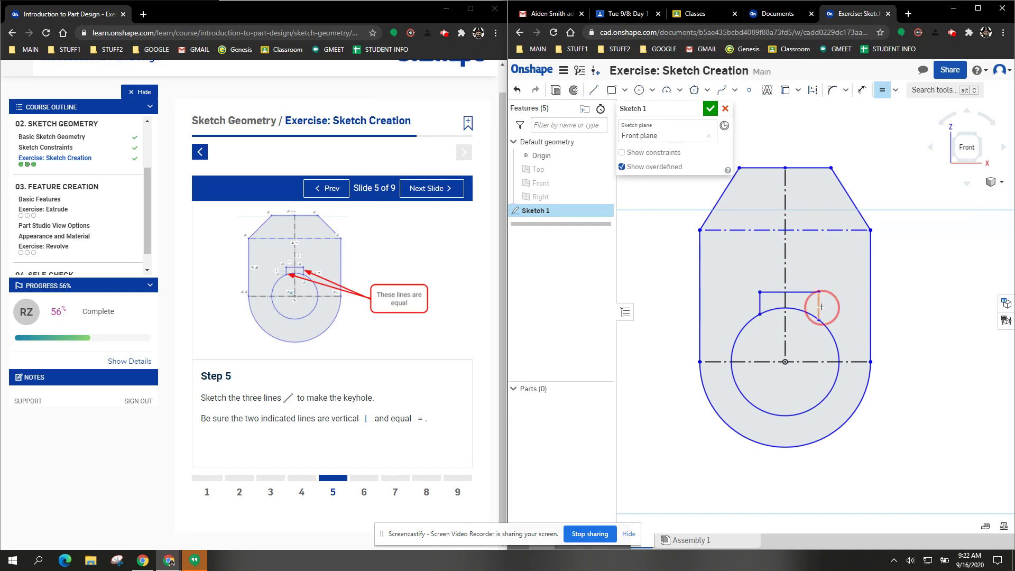
left_click(761, 305)
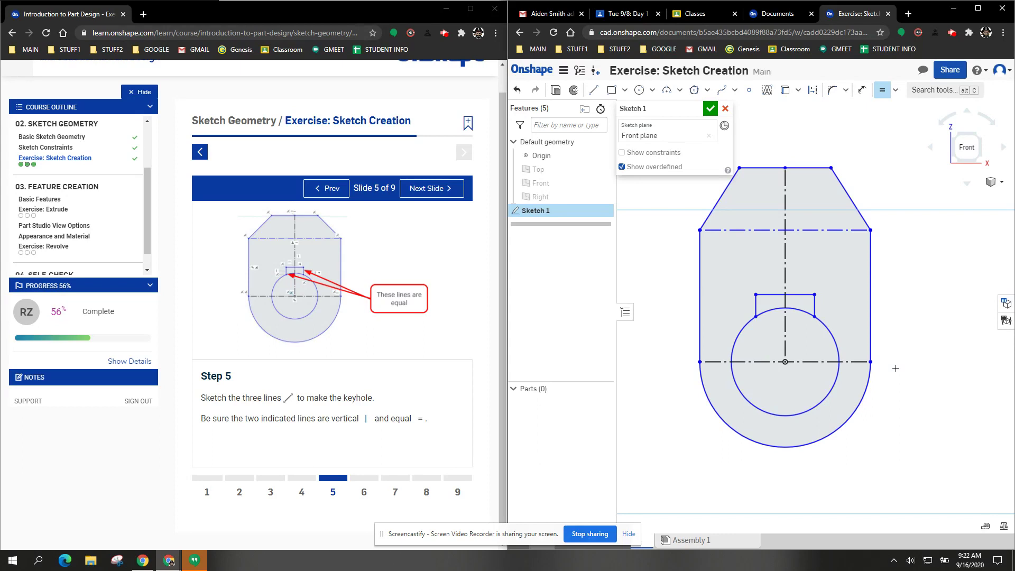
Step: Following slide 6, dimension the height from the origin to the plate's uppermost horizontal line as 3.5 inches
left_click(433, 190)
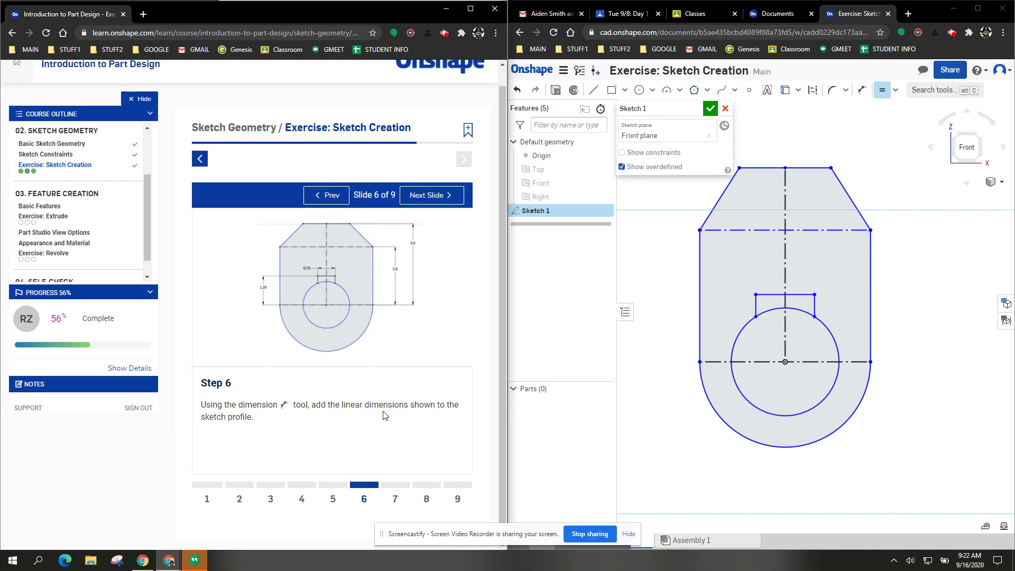
left_click(862, 90)
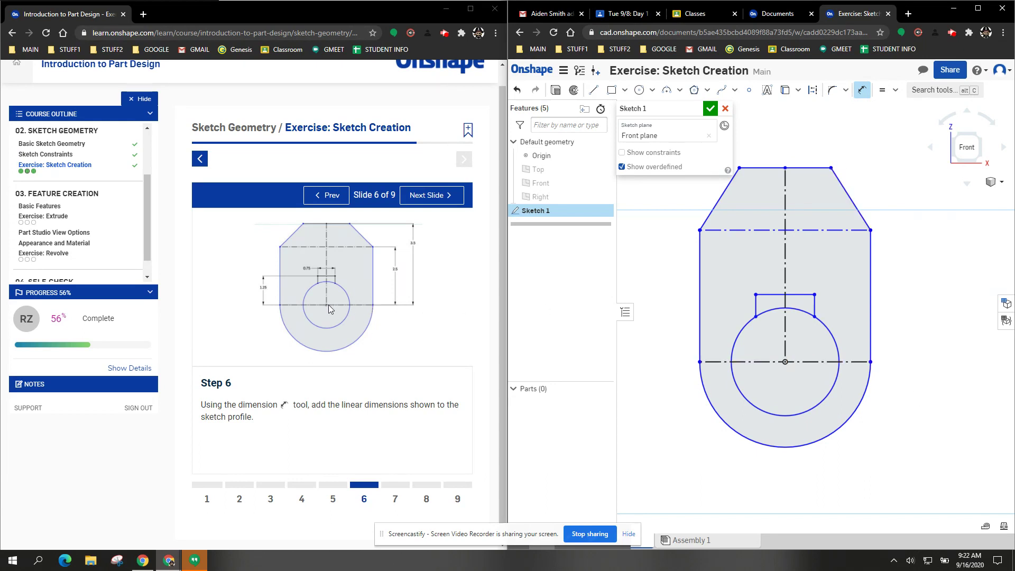
left_click(787, 363)
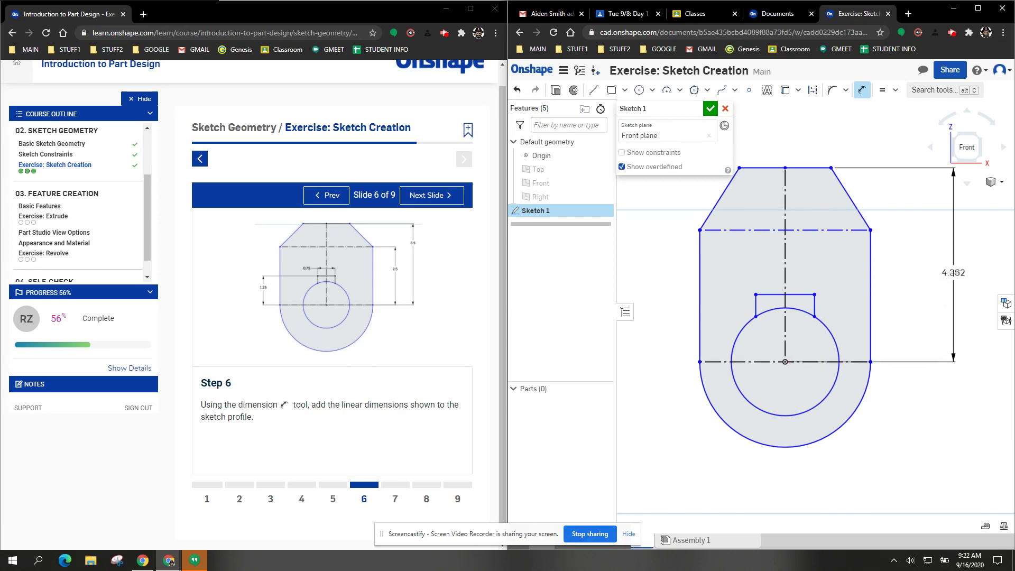
left_click(955, 274)
type("3.5")
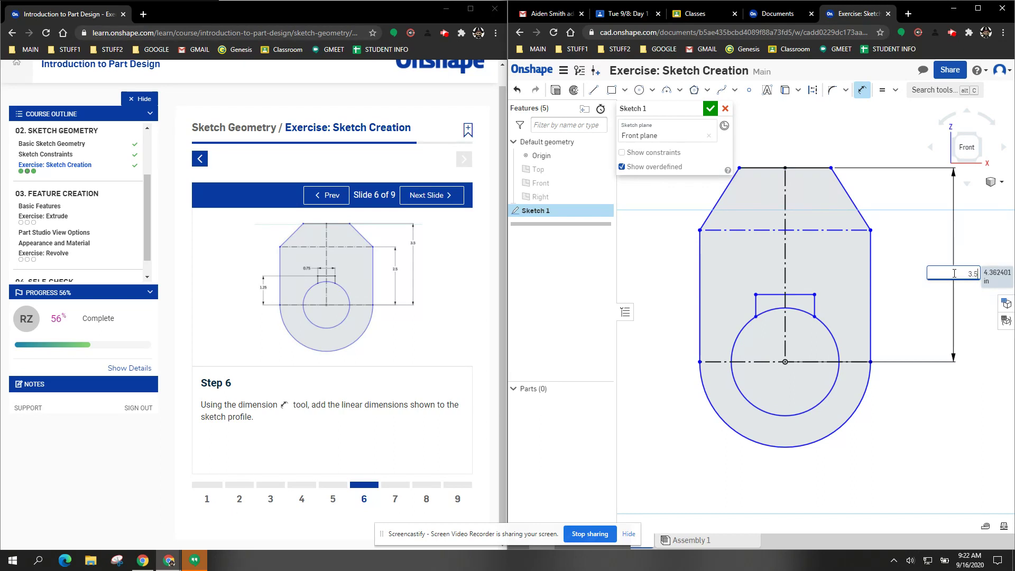
key("Return")
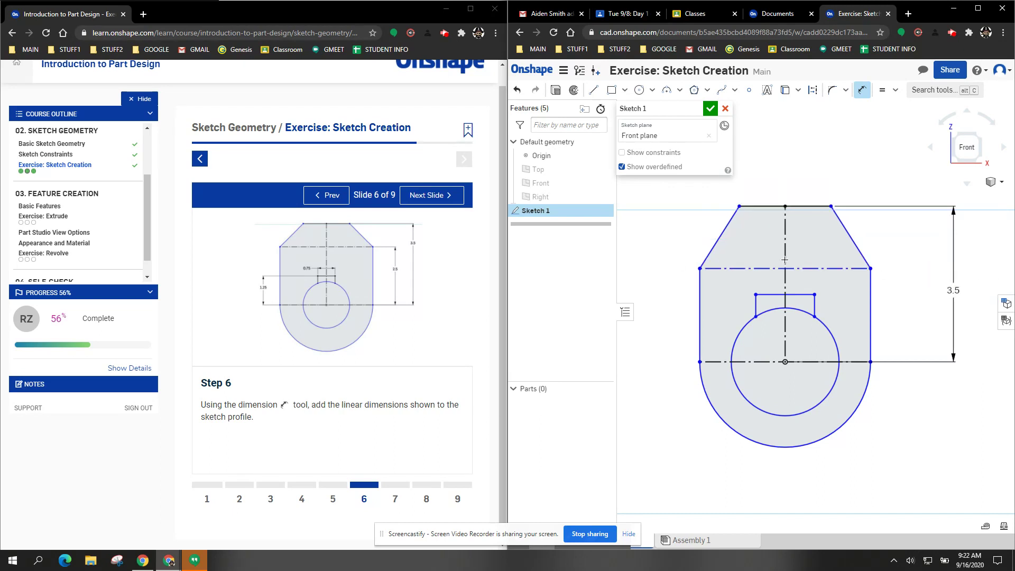
Step: Dimension the vertical distance from the origin to the upper corner of the plate's straight side as 2.5 inches
left_click(871, 268)
left_click(784, 362)
left_click(909, 315)
type("2.5")
key("Return")
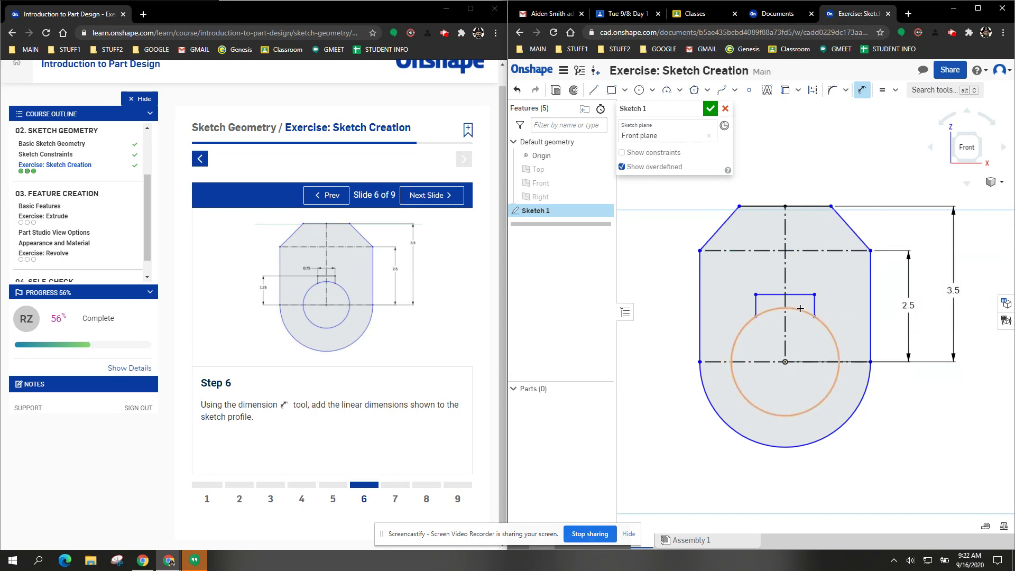
Step: Dimension the keyhole's horizontal line as 0.75 inches and move the dimension text to the left of the keyhole
left_click(794, 295)
left_click(798, 273)
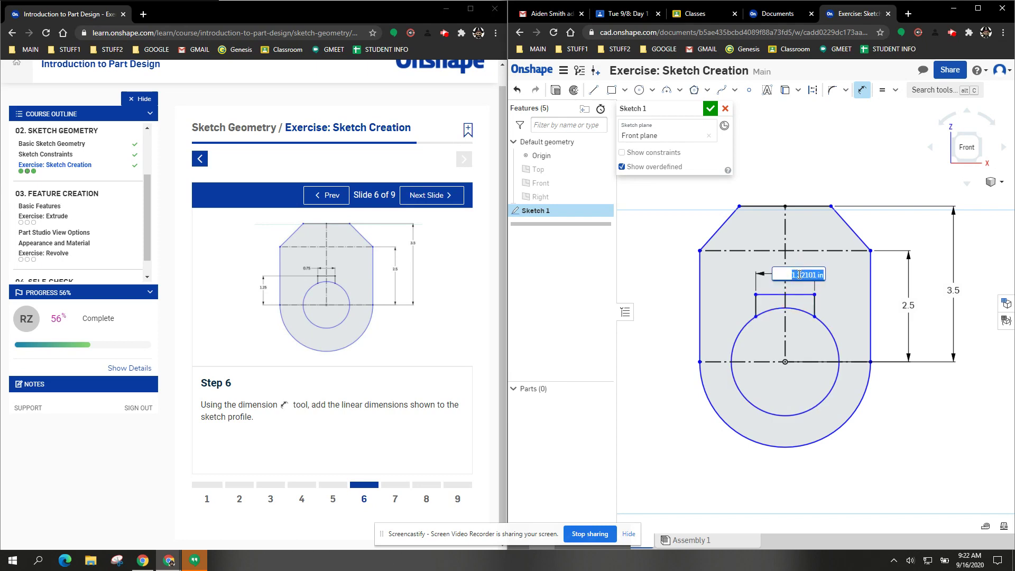
type(".75")
key("Return")
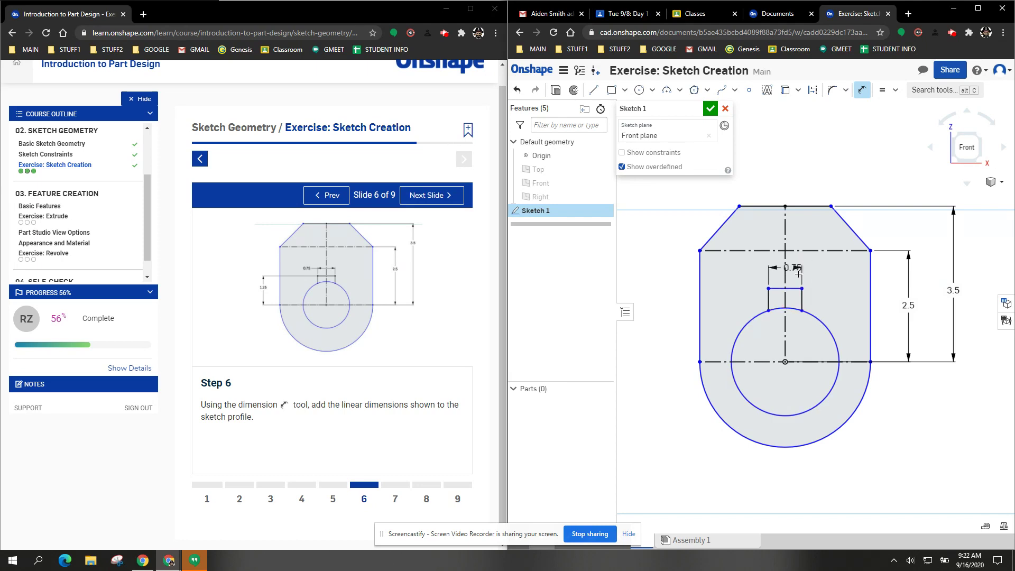
left_click_drag(758, 270, 735, 272)
Step: Dimension the keyhole's upper edge 1.25 inches above the origin, and check the sketch against an enlarged view of slide 6
left_click(768, 288)
left_click(785, 361)
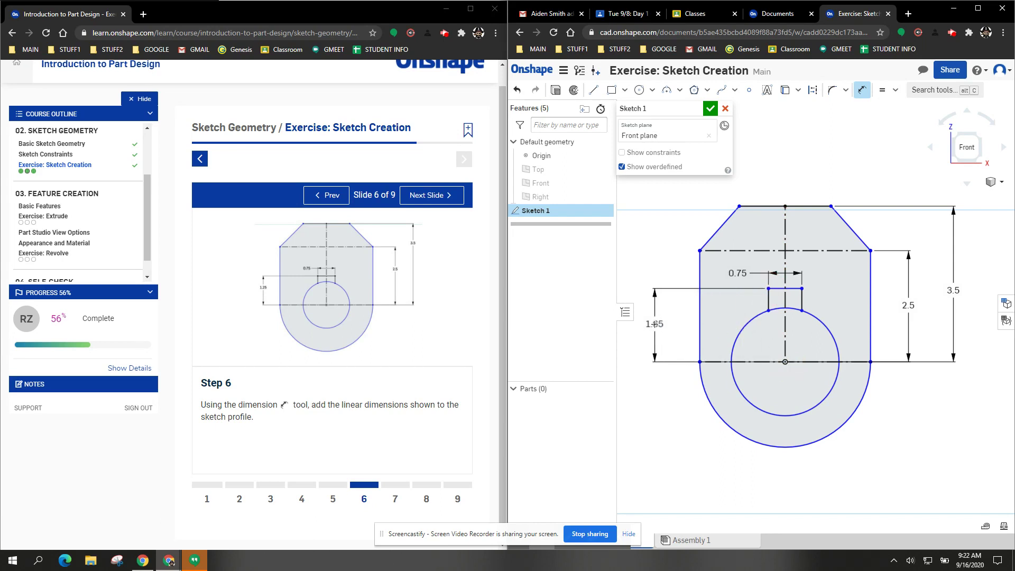
left_click(655, 324)
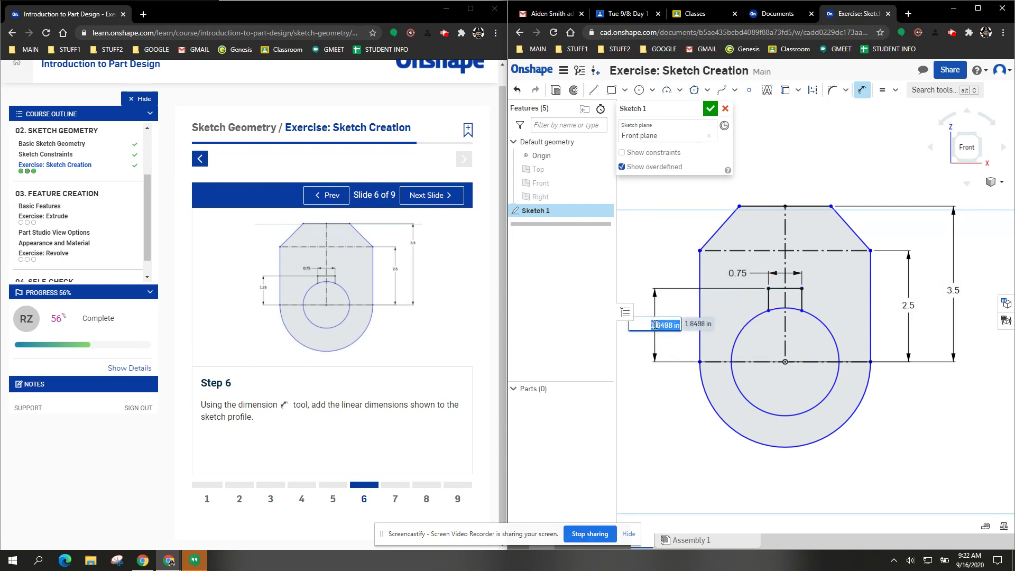
type("1.25")
key("Return")
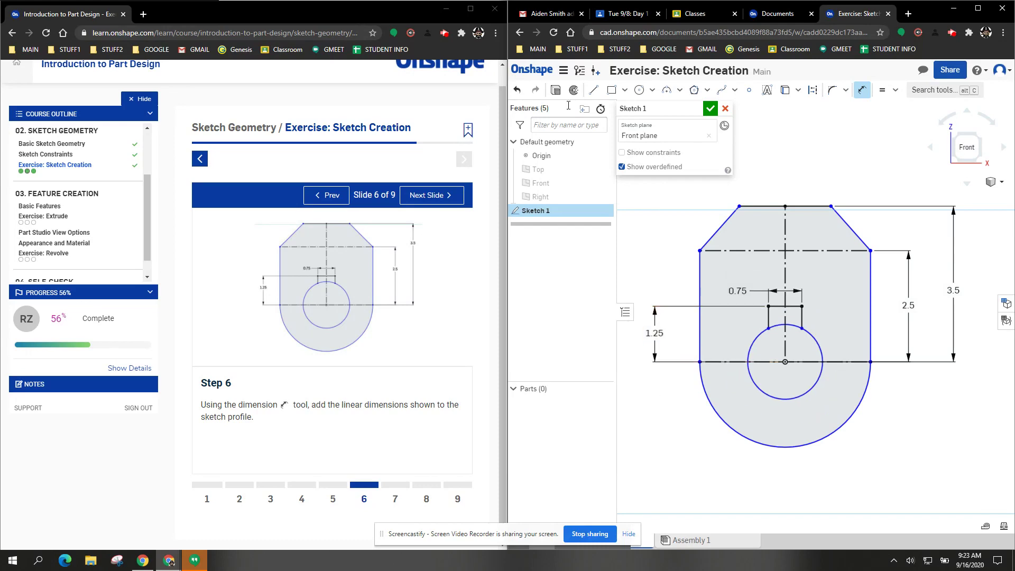
left_click(470, 9)
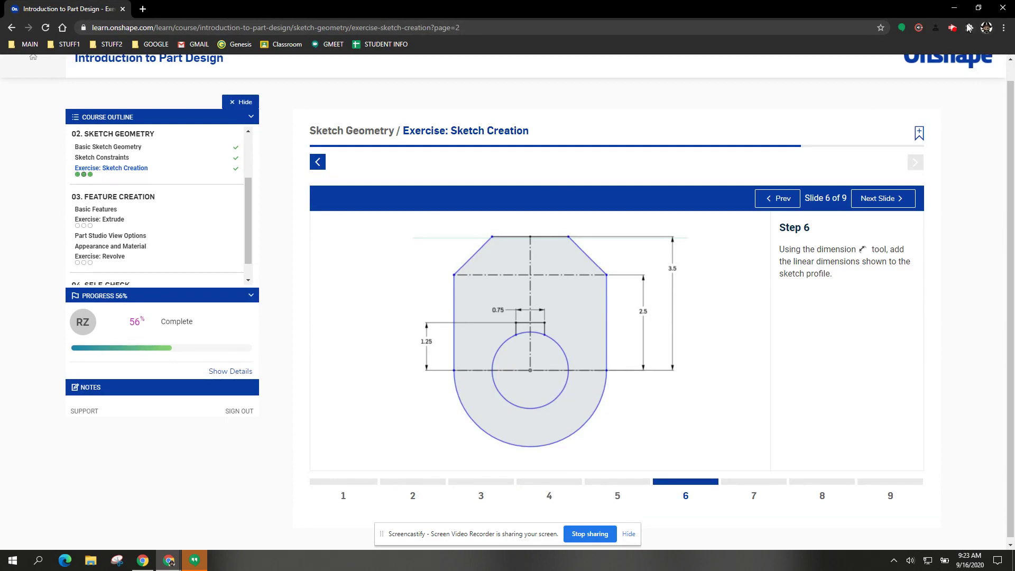
left_click(979, 8)
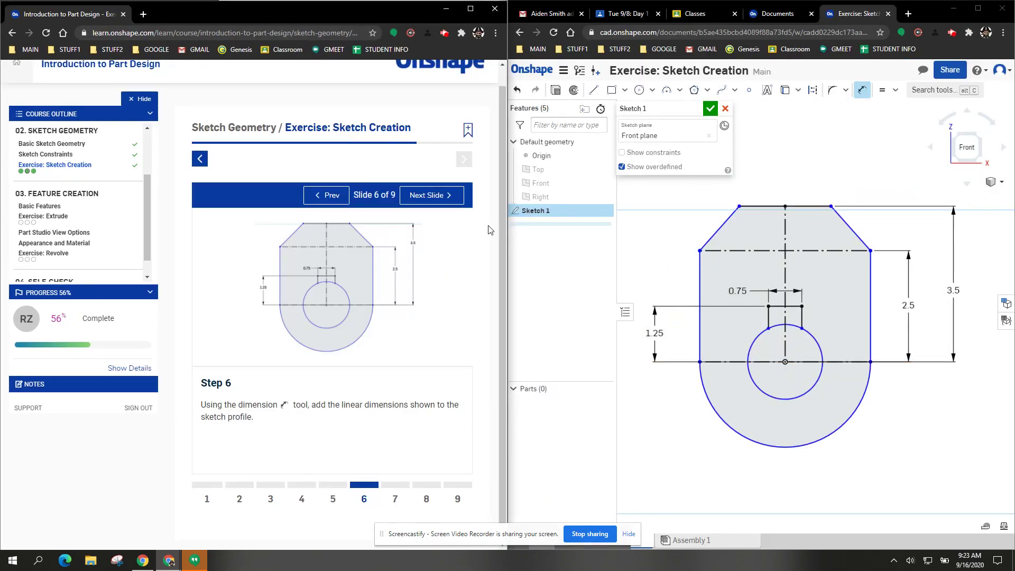
Step: Following slide 7 of the exercise, dimension the keyhole circle with a diameter of 2 inches
left_click(427, 196)
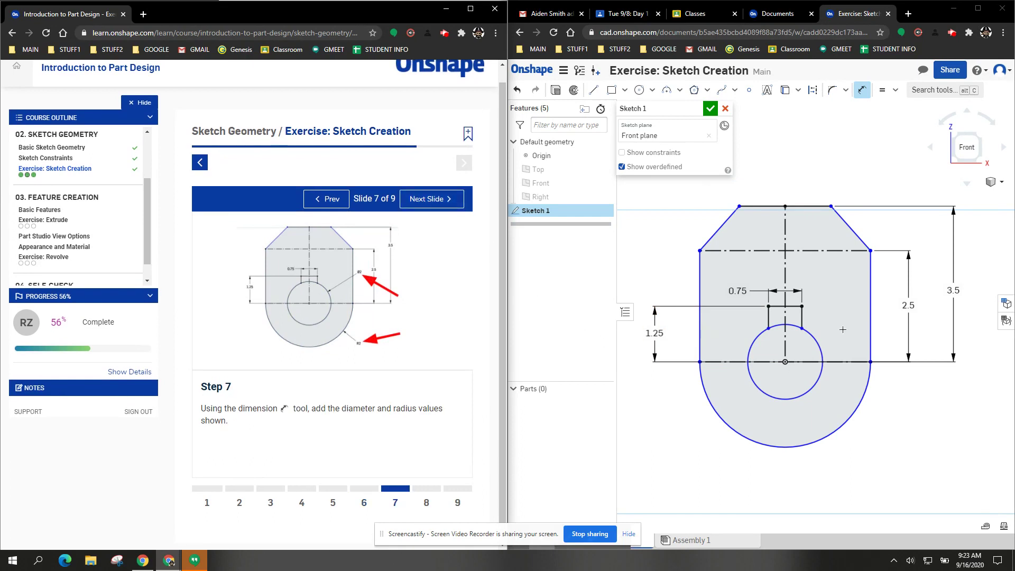
left_click(817, 341)
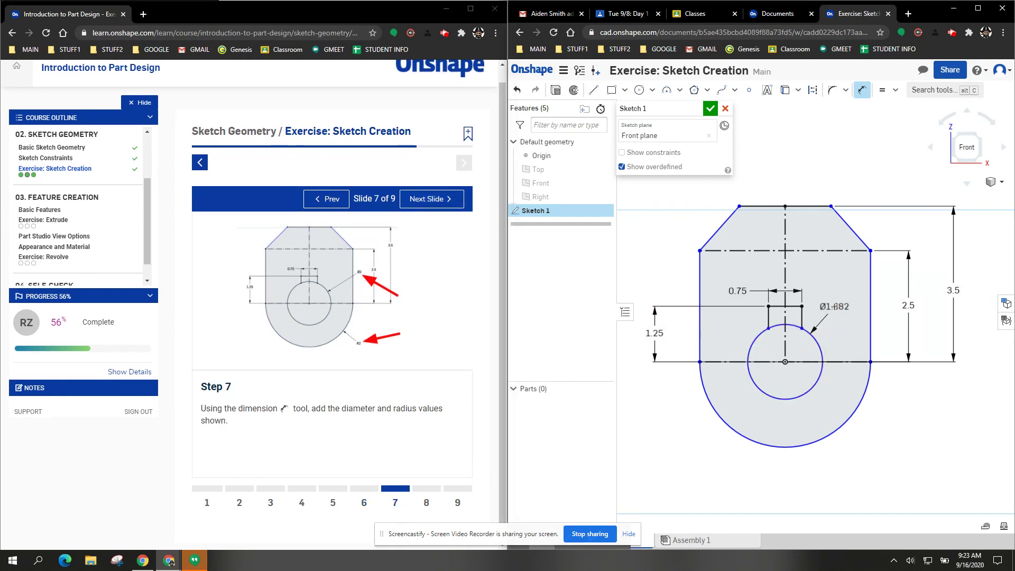
left_click(834, 307)
type("2")
key("Return")
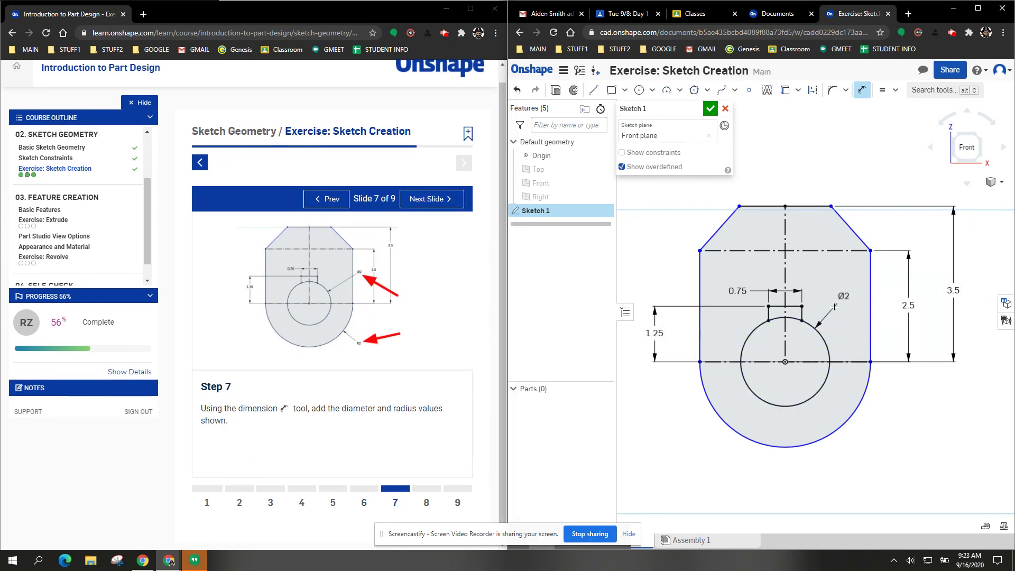
Step: Dimension the plate's large lower arc with a radius of 2 inches
left_click(833, 433)
left_click(894, 469)
type("2")
key("Return")
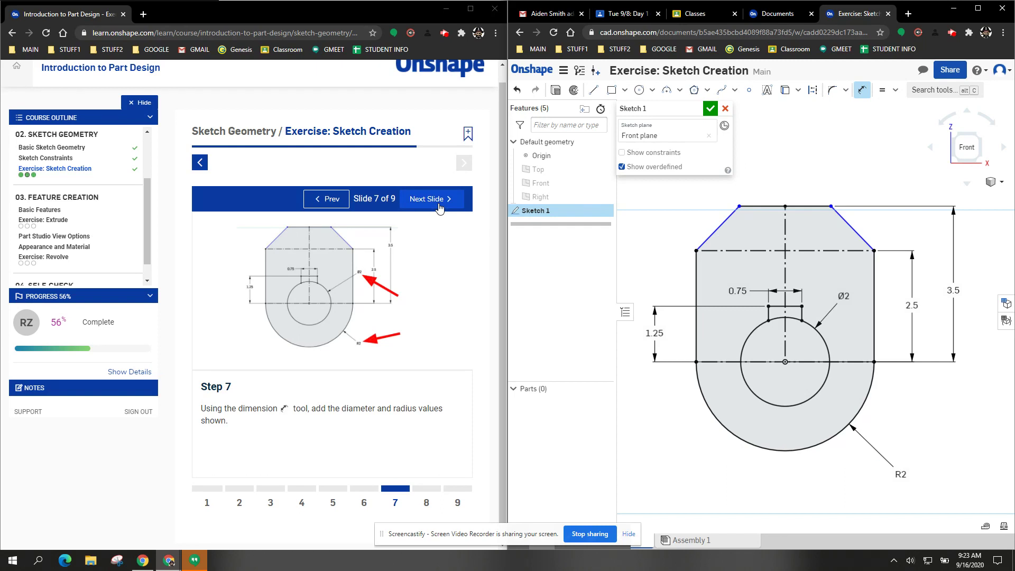
Step: Following slide 8, add a 45-degree angle dimension between the uppermost horizontal line and the right slanted line
left_click(438, 200)
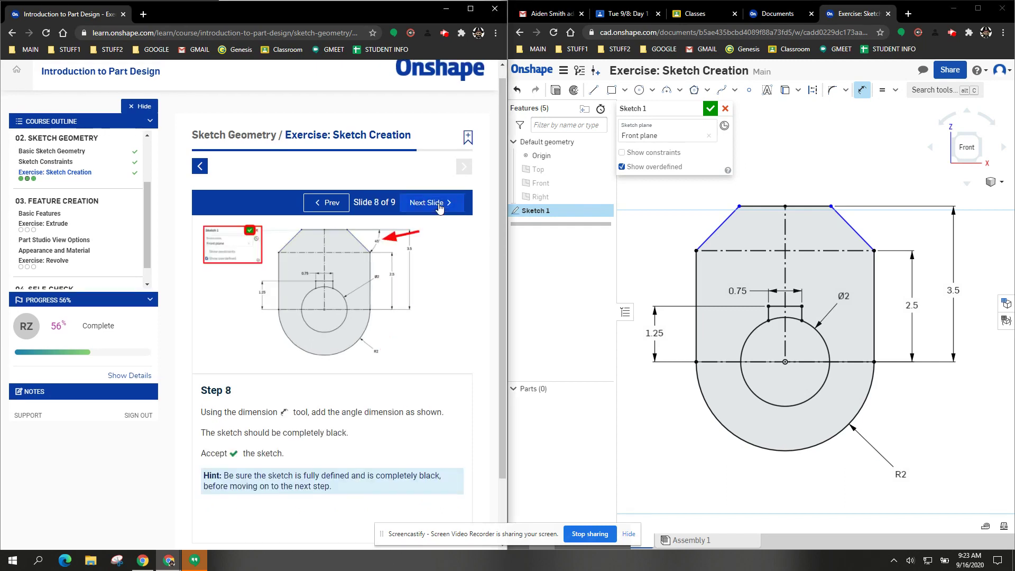
left_click(814, 207)
left_click(854, 224)
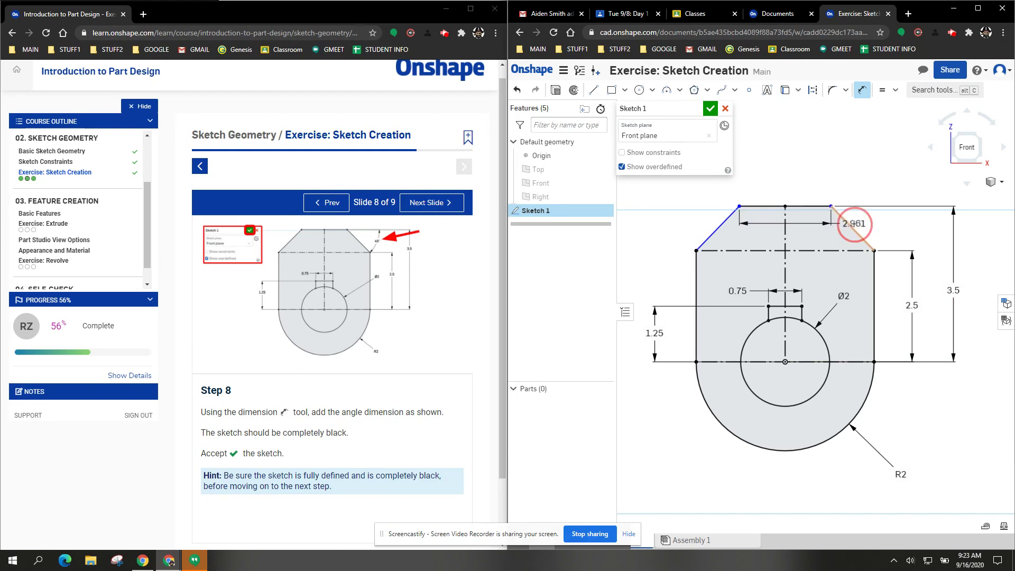
left_click(891, 222)
type("45")
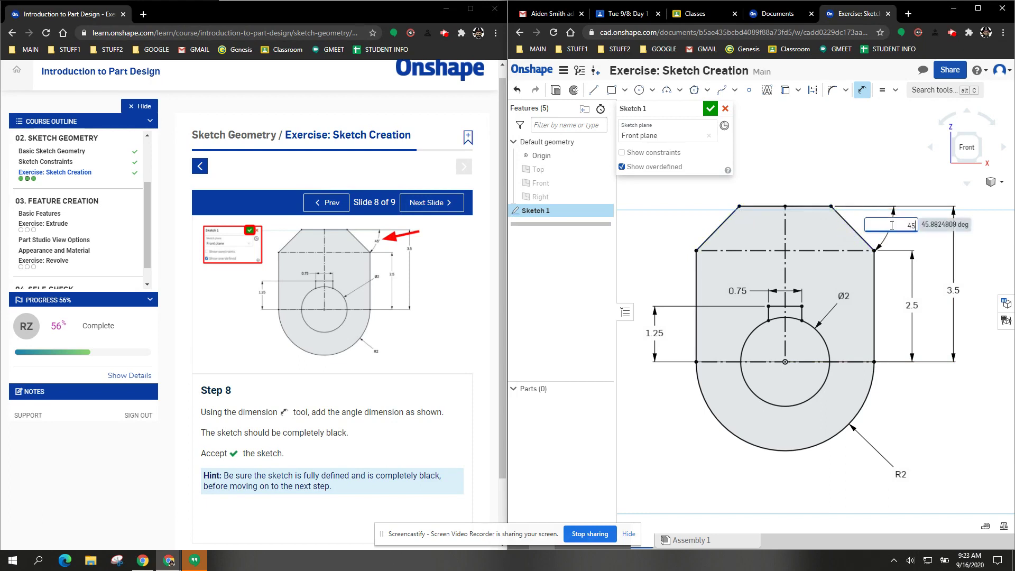
key("Return")
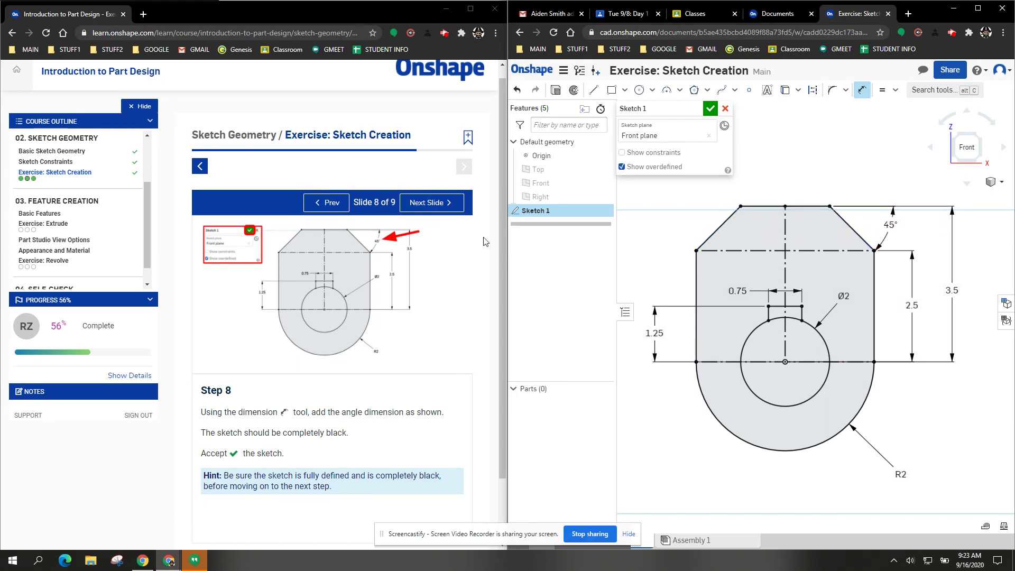
left_click(717, 229)
left_click(768, 206)
key("Escape")
Step: Accept the sketch and, following slide 9, select the plate region surrounding the keyhole to read its area
left_click(710, 108)
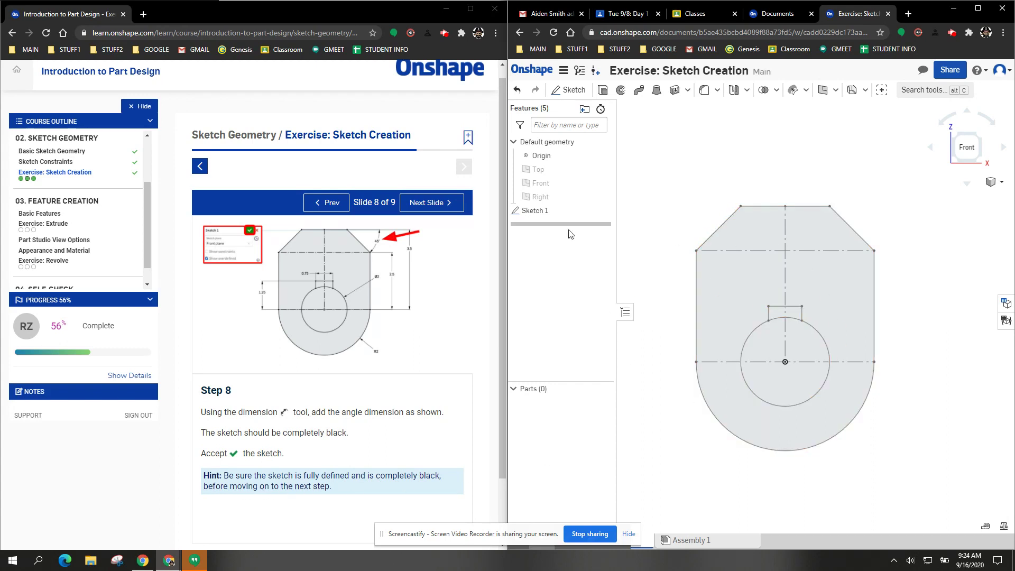
left_click(442, 203)
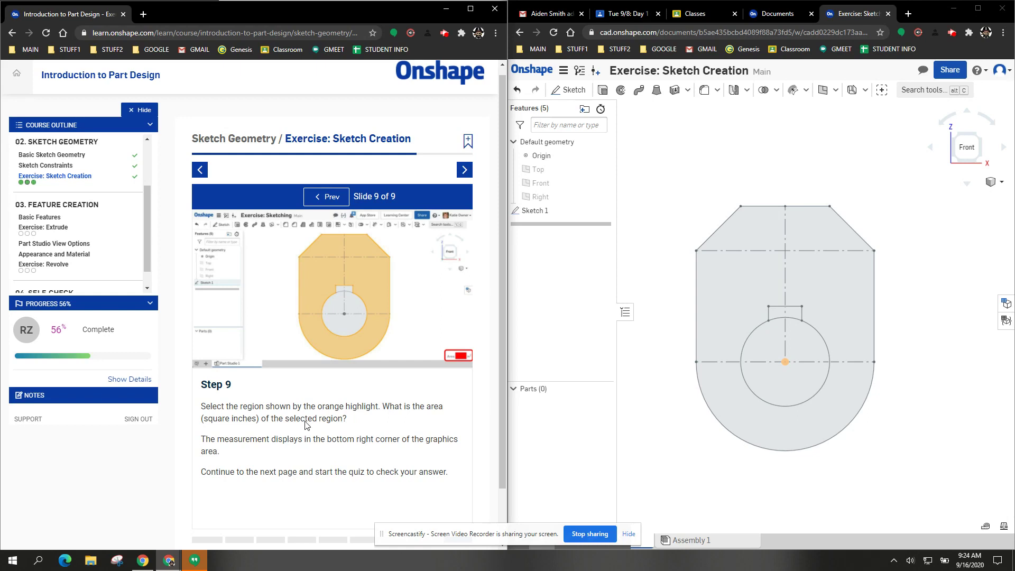
left_click(712, 299)
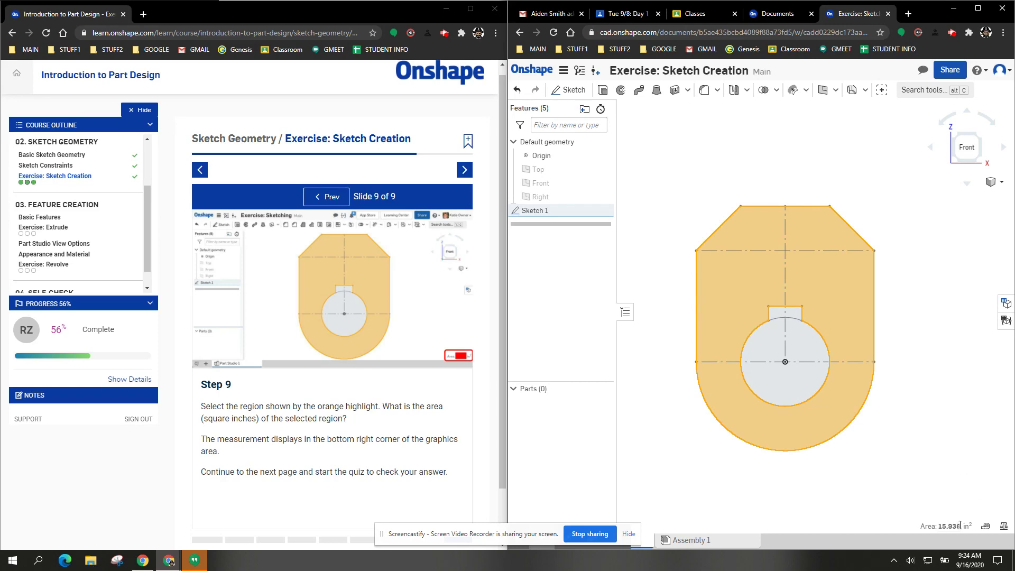
Step: Begin the exercise's self-check, submit 15.936 square inches as the selected region's area, and continue the course to the Feature Creation section
left_click(465, 170)
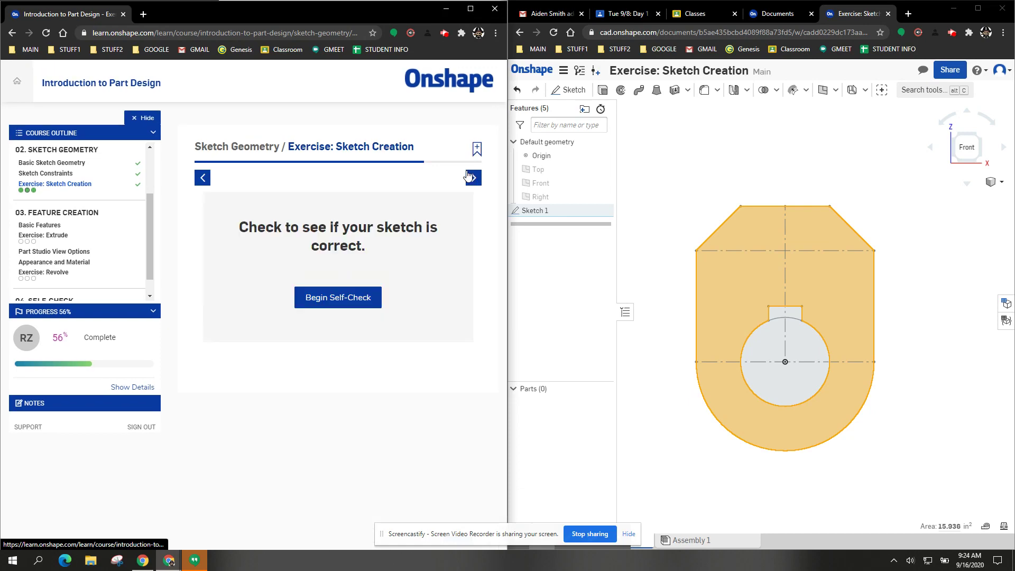
left_click(341, 304)
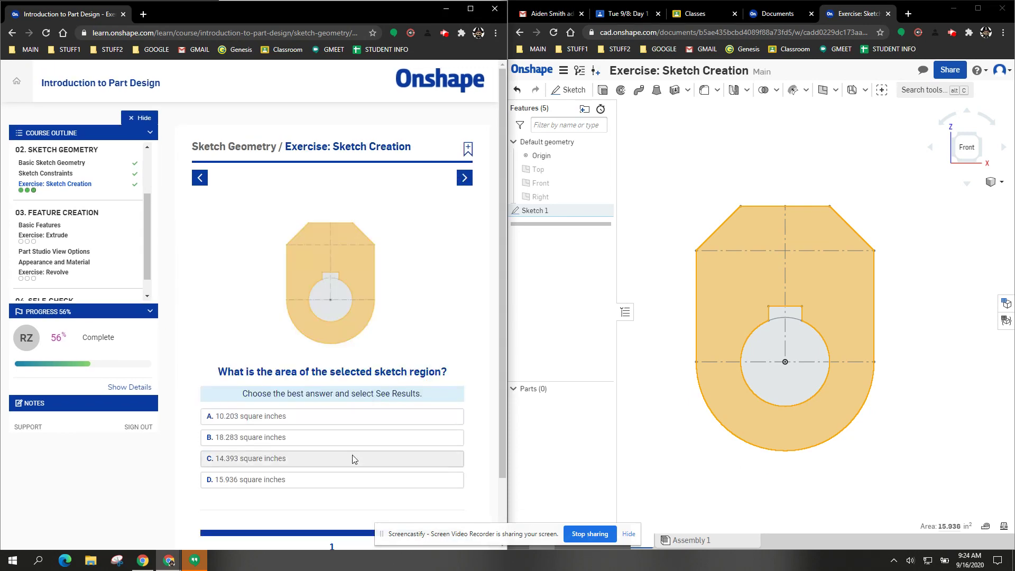
left_click(348, 478)
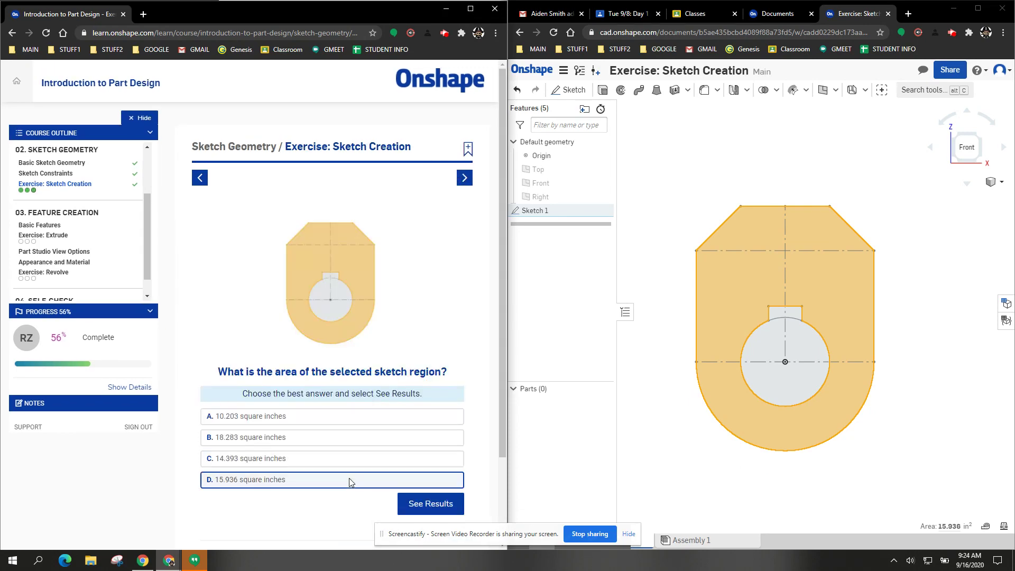
left_click(420, 507)
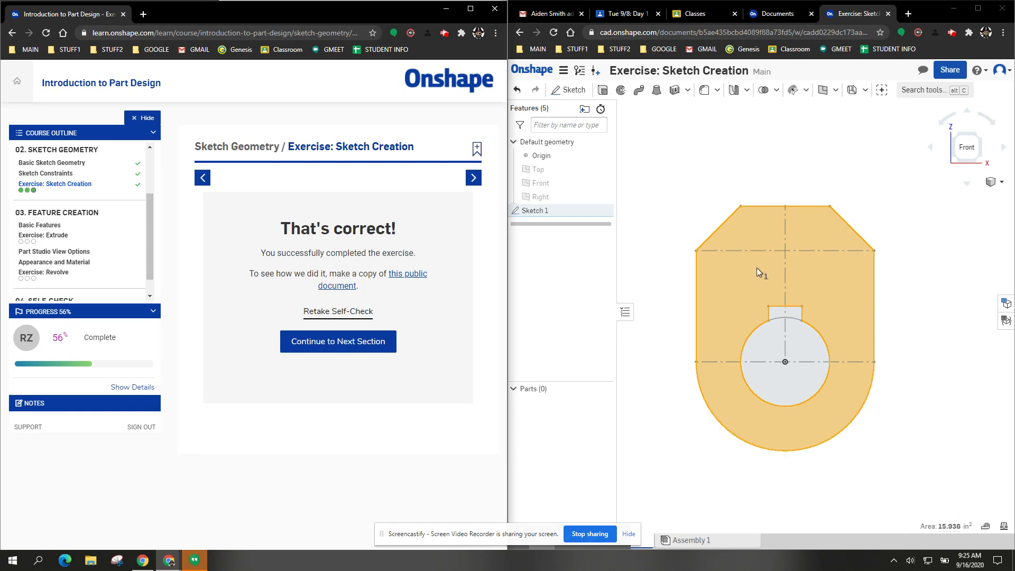
left_click(474, 177)
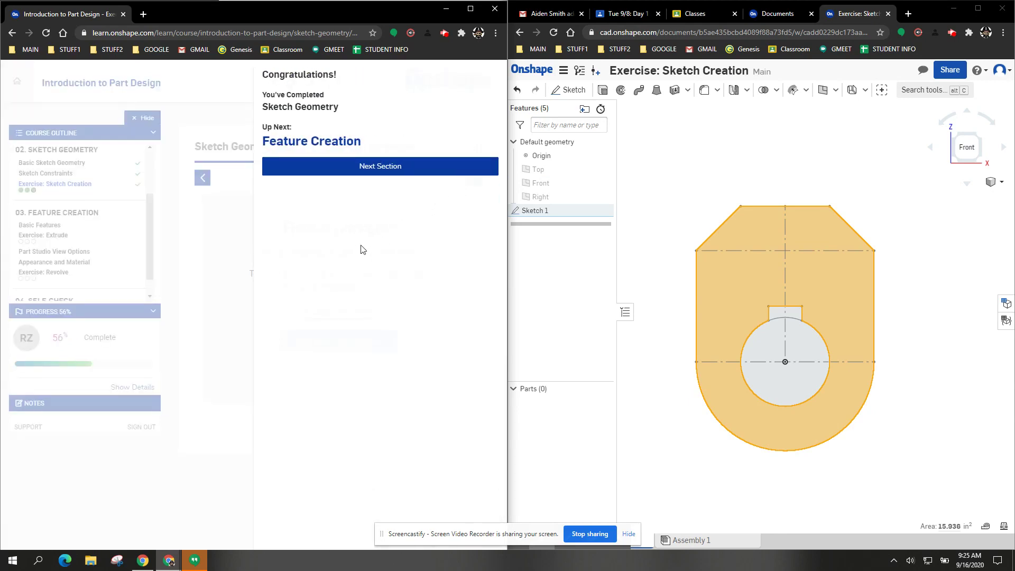
left_click(385, 167)
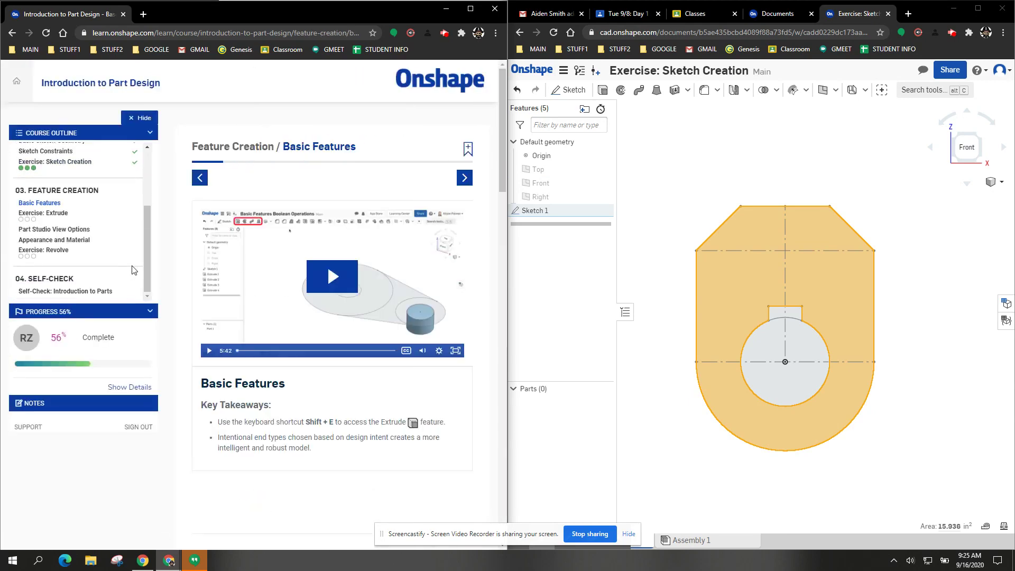